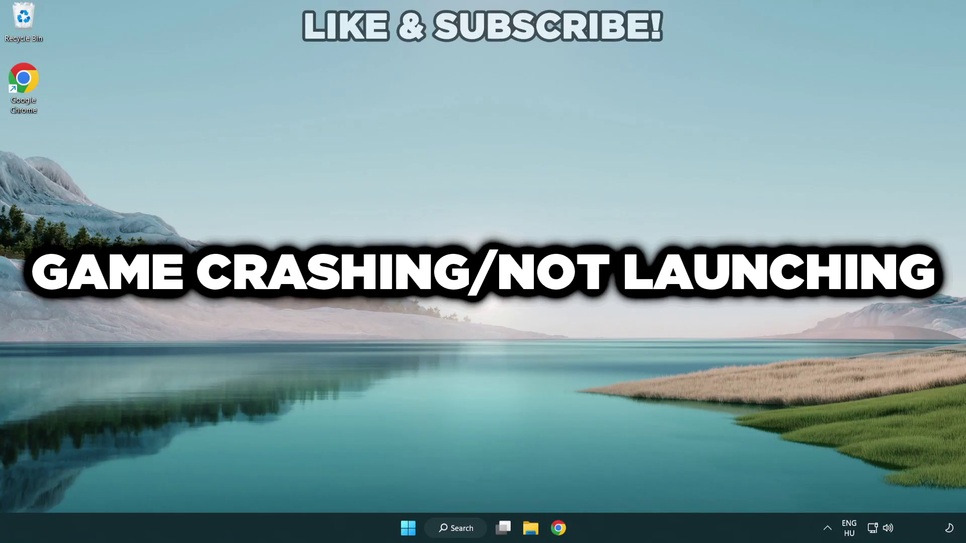
# Step: Search Windows for 'device manager' to bring up Device Manager as the best match
pyautogui.click(460, 528)
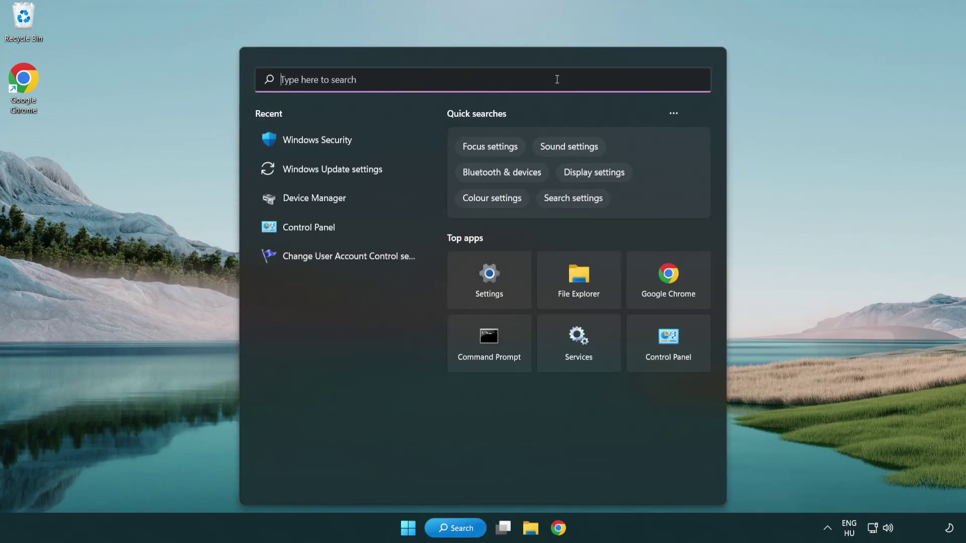
pyautogui.write('device m')
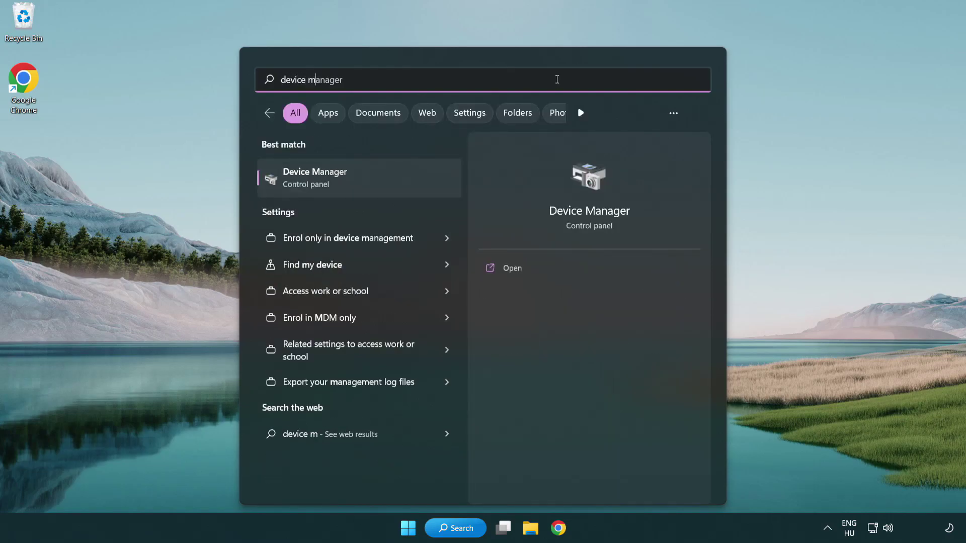
pyautogui.write('anager')
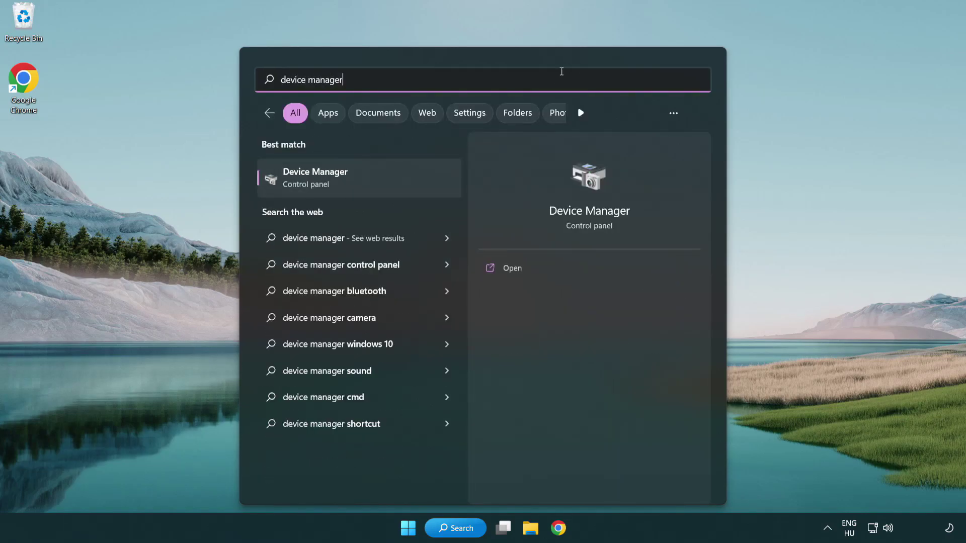
# Step: Launch Device Manager and expand Display adapters to reach the VMware SVGA 3D adapter
pyautogui.click(386, 181)
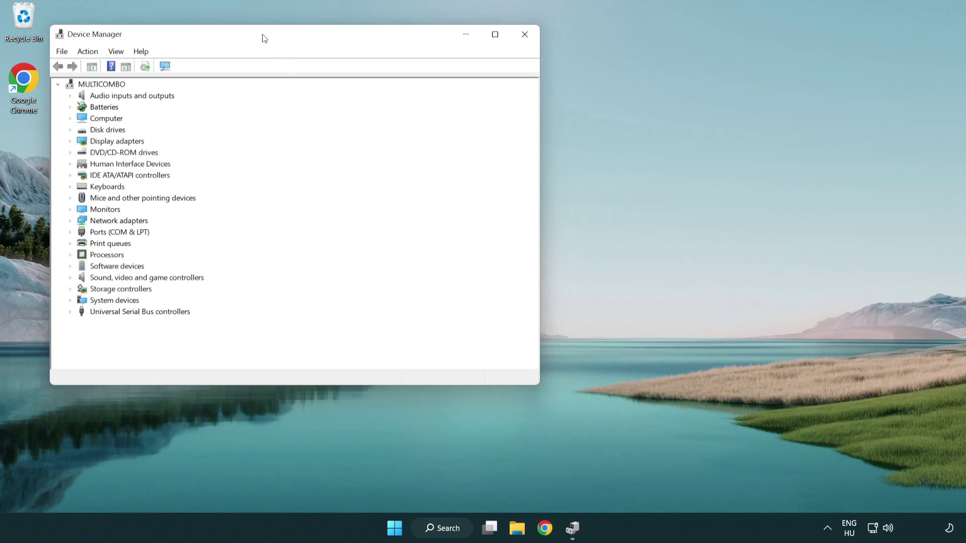
pyautogui.moveTo(271, 38); pyautogui.dragTo(425, 96)
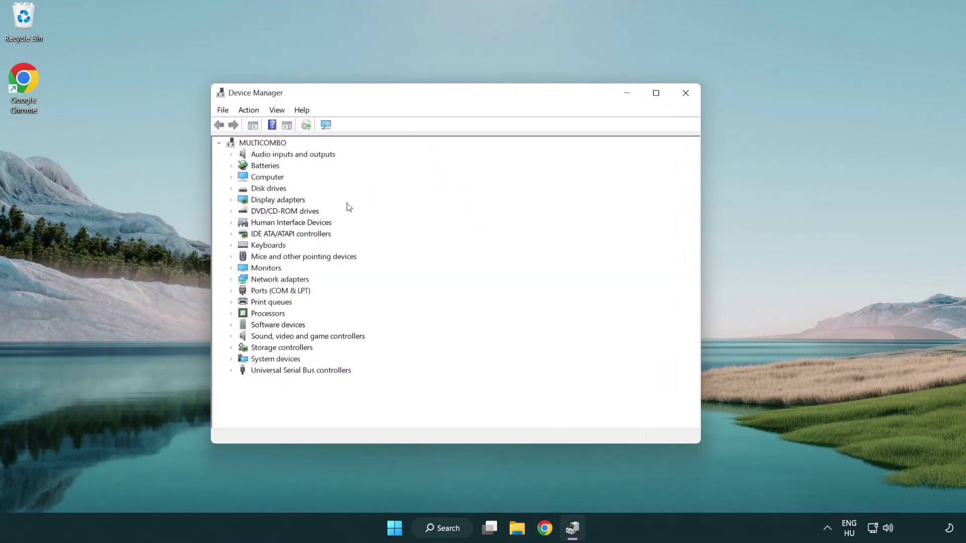
pyautogui.click(267, 201)
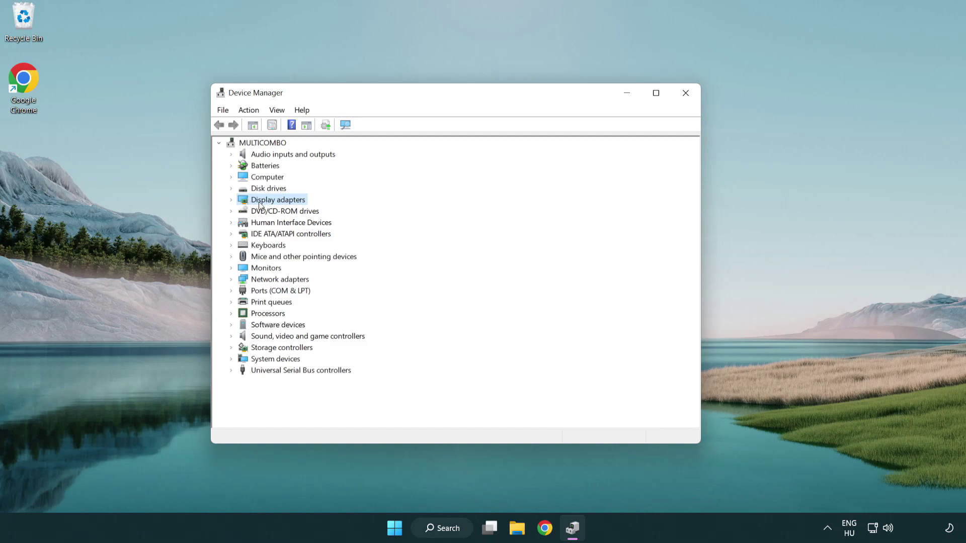
pyautogui.click(233, 200)
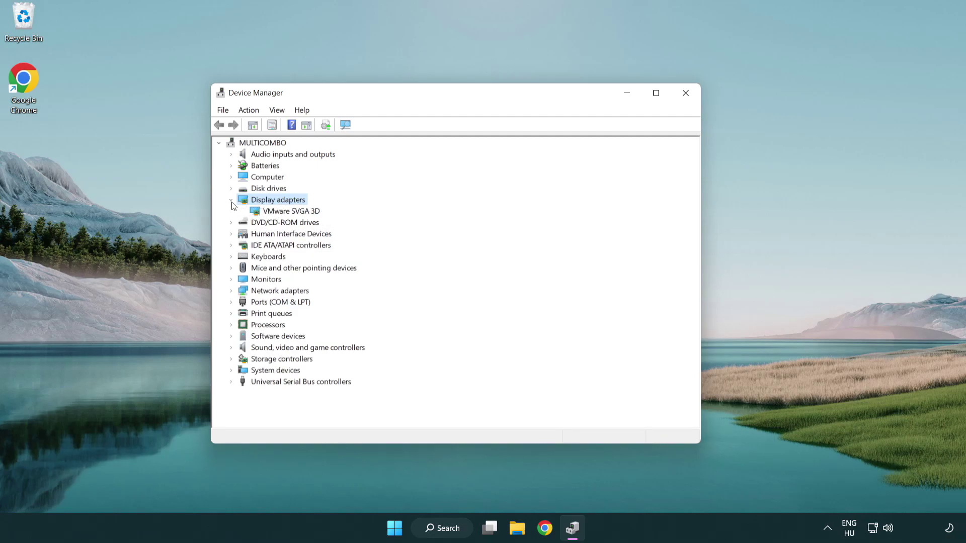
pyautogui.click(272, 212)
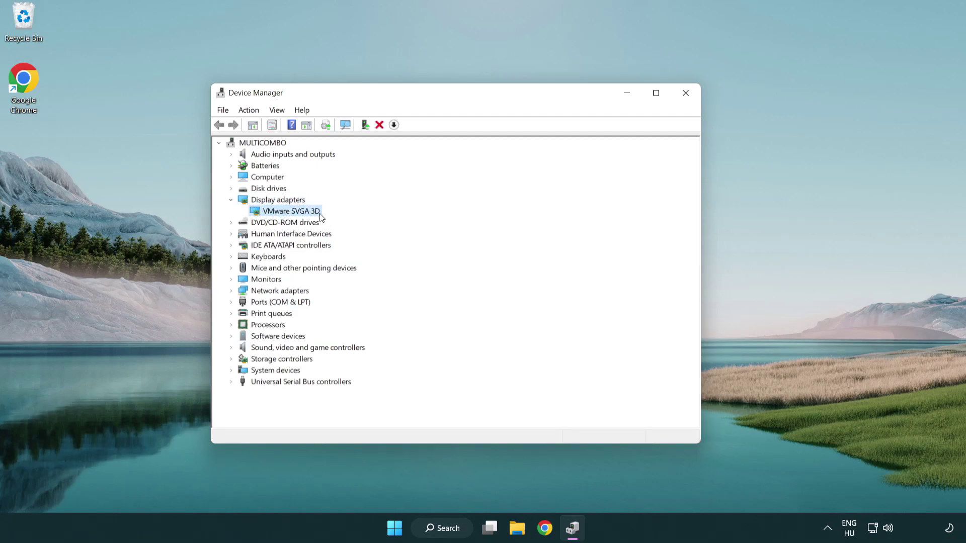
pyautogui.rightClick(287, 211)
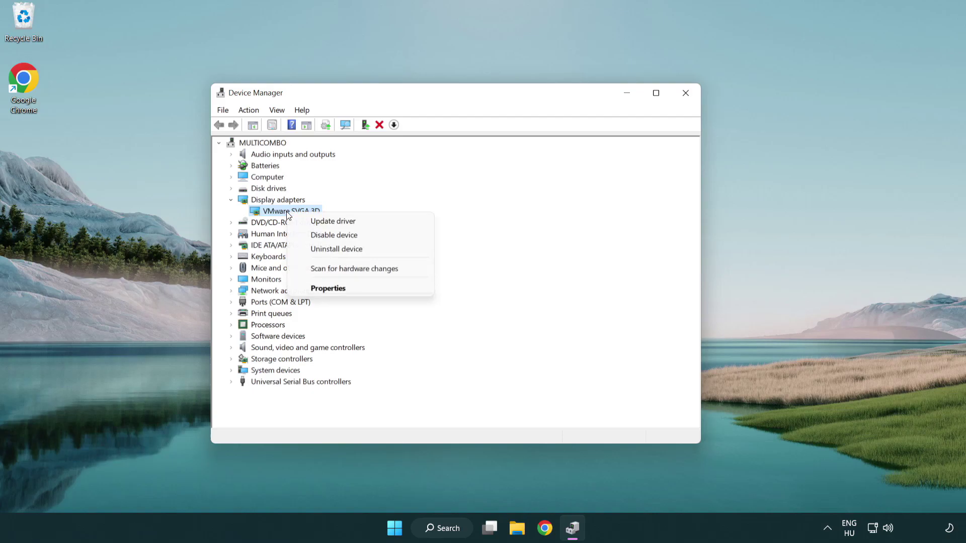
# Step: Search automatically for VMware SVGA 3D driver updates, dismiss the result, and close Device Manager
pyautogui.click(382, 222)
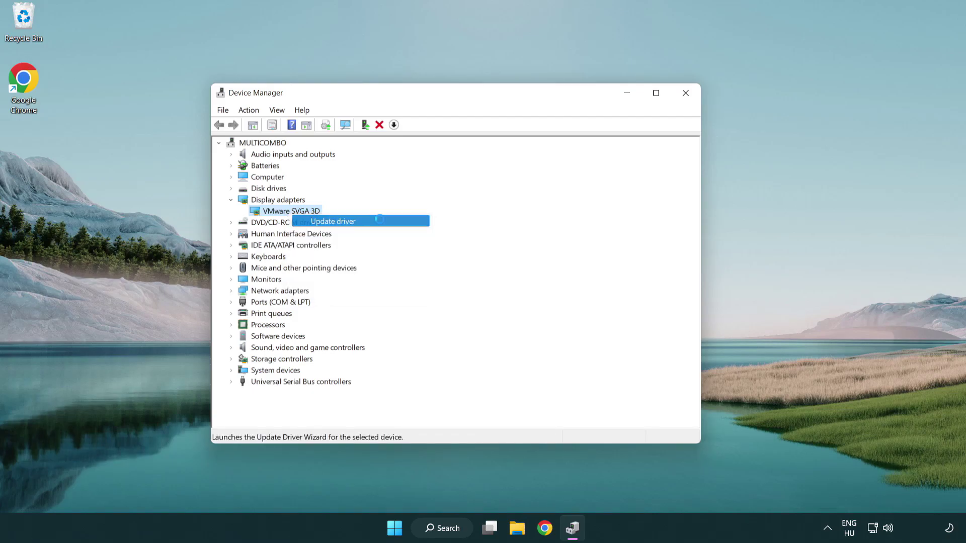
pyautogui.moveTo(400, 150); pyautogui.dragTo(425, 136)
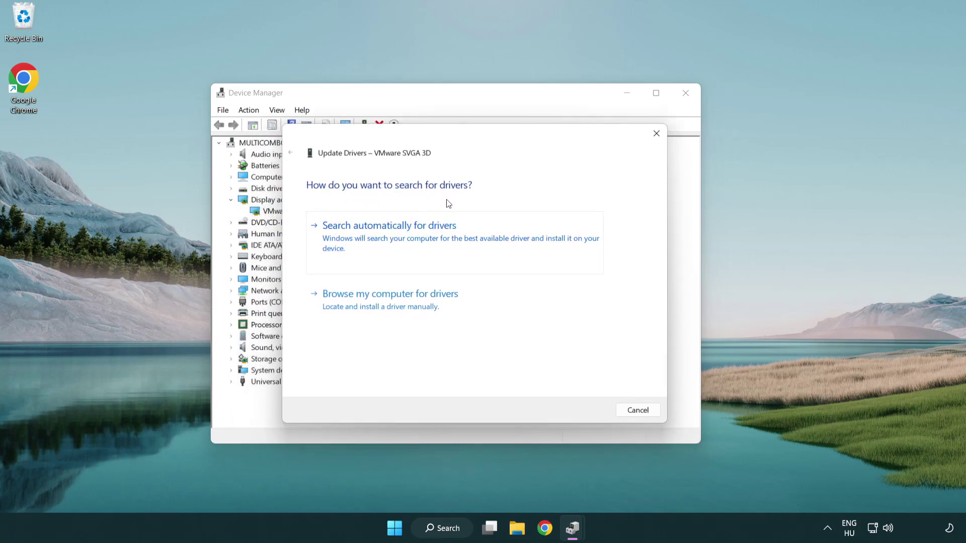
pyautogui.click(424, 234)
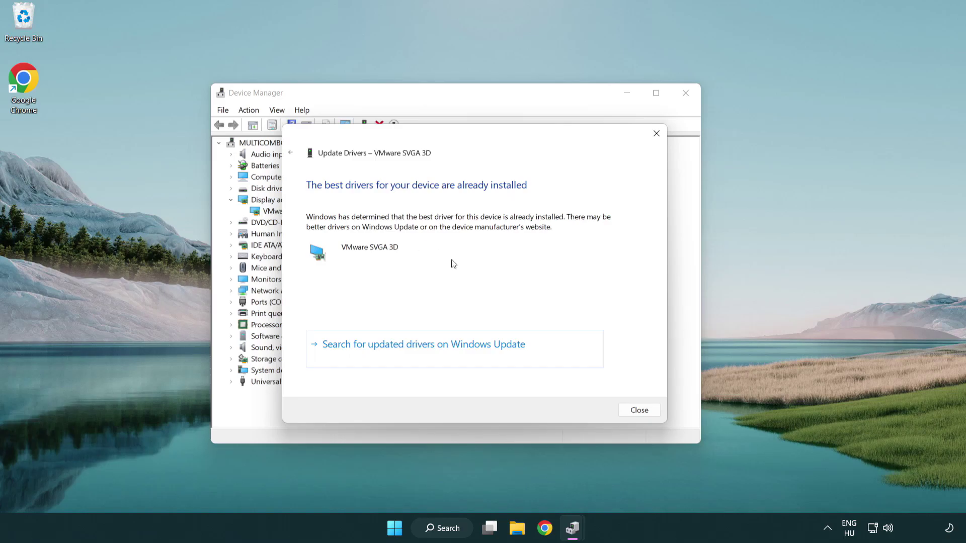
pyautogui.click(641, 413)
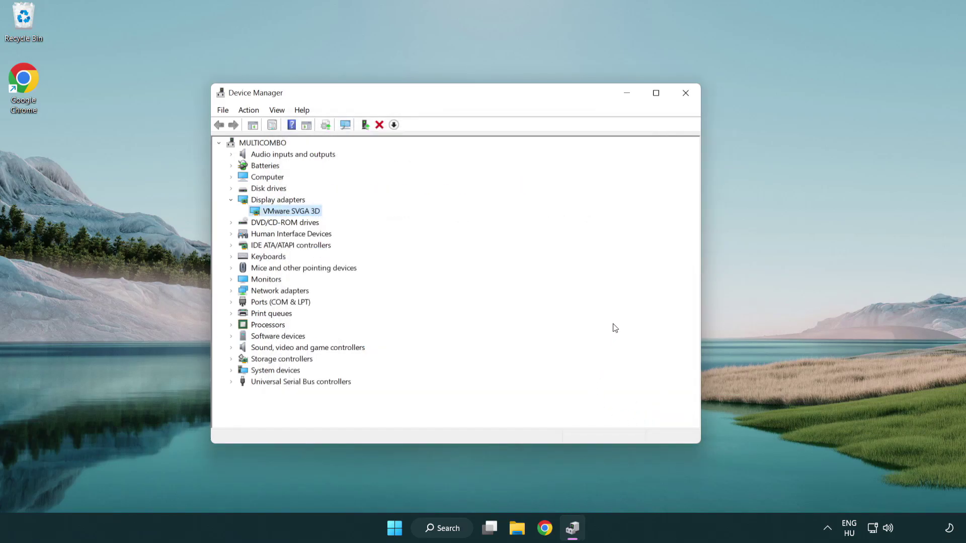
pyautogui.click(686, 94)
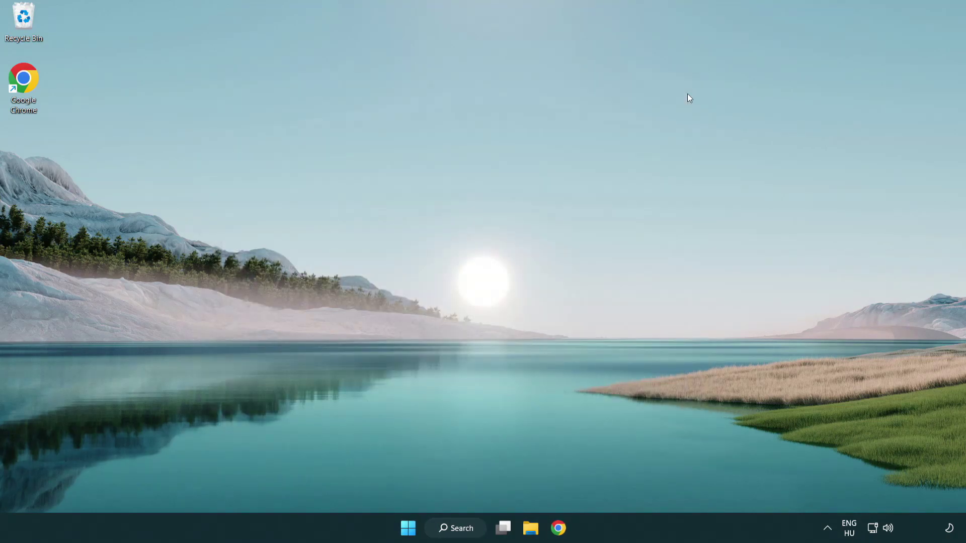
# Step: Run Check for updates in Windows Update settings, confirm it's up to date, and close Settings
pyautogui.click(461, 528)
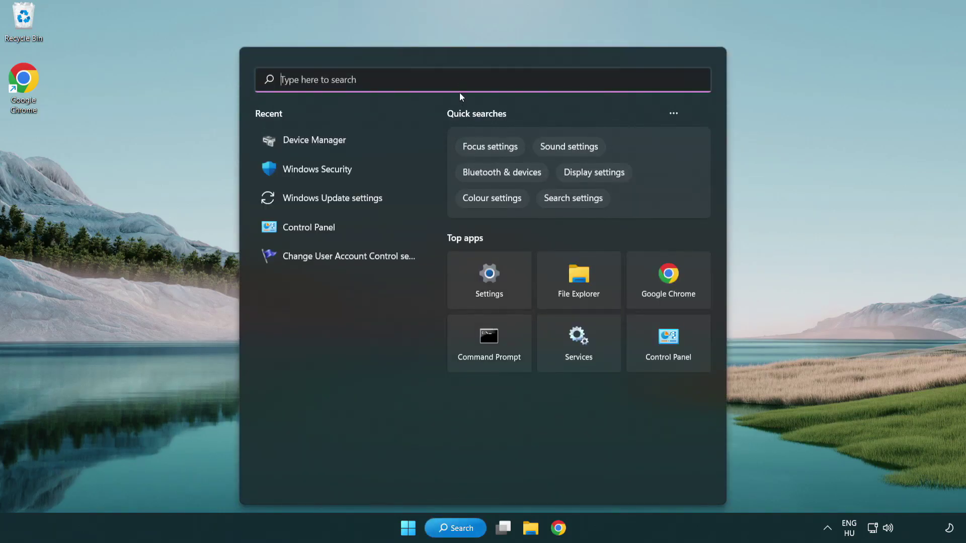
pyautogui.write('update')
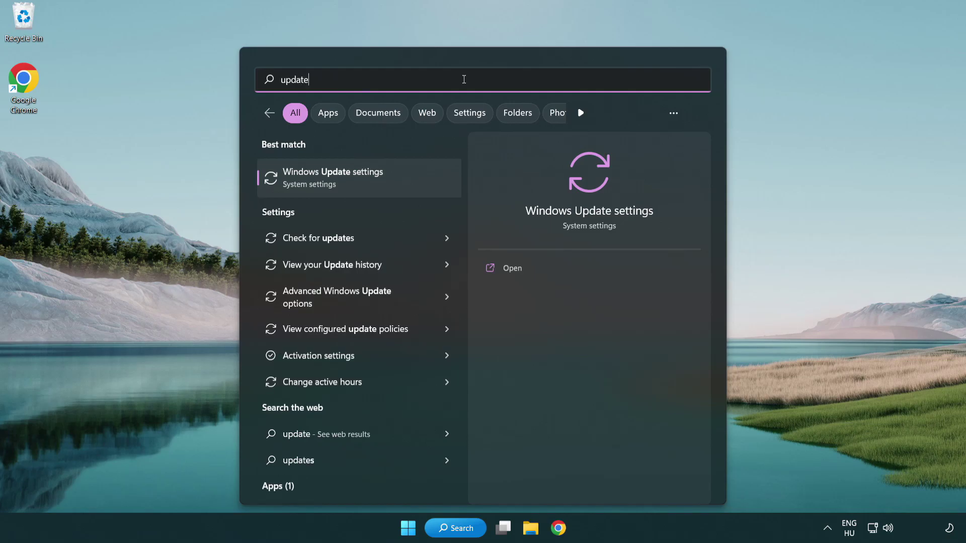
pyautogui.click(376, 181)
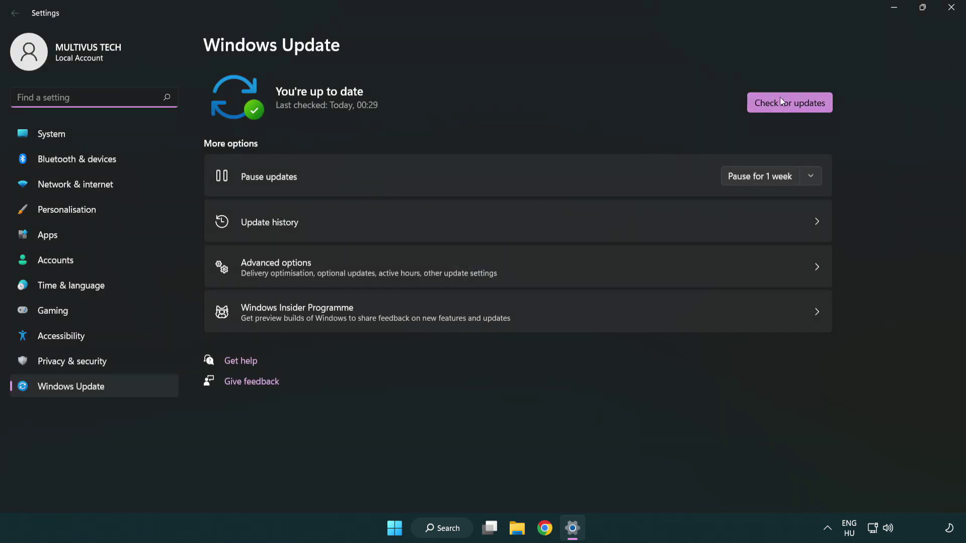
pyautogui.click(806, 108)
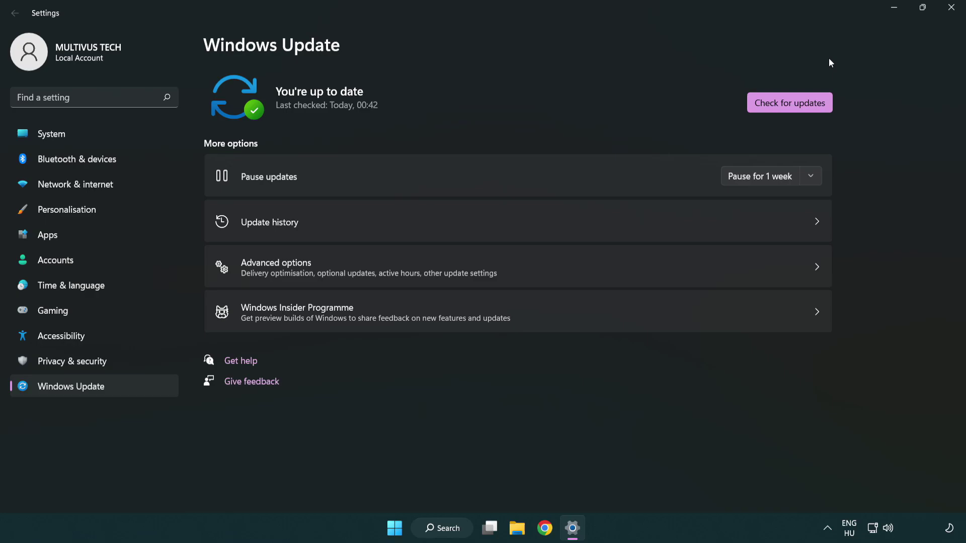
pyautogui.click(950, 9)
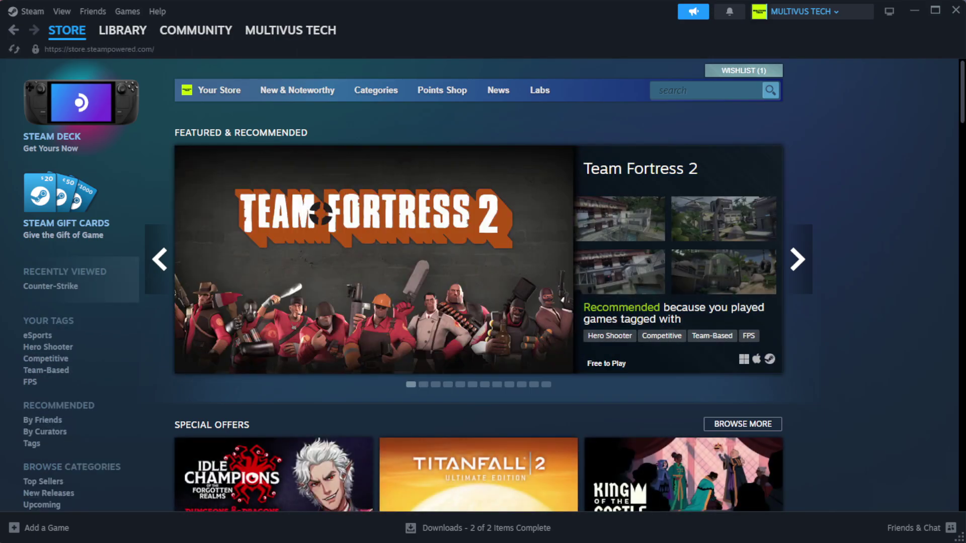
pyautogui.moveTo(122, 30)
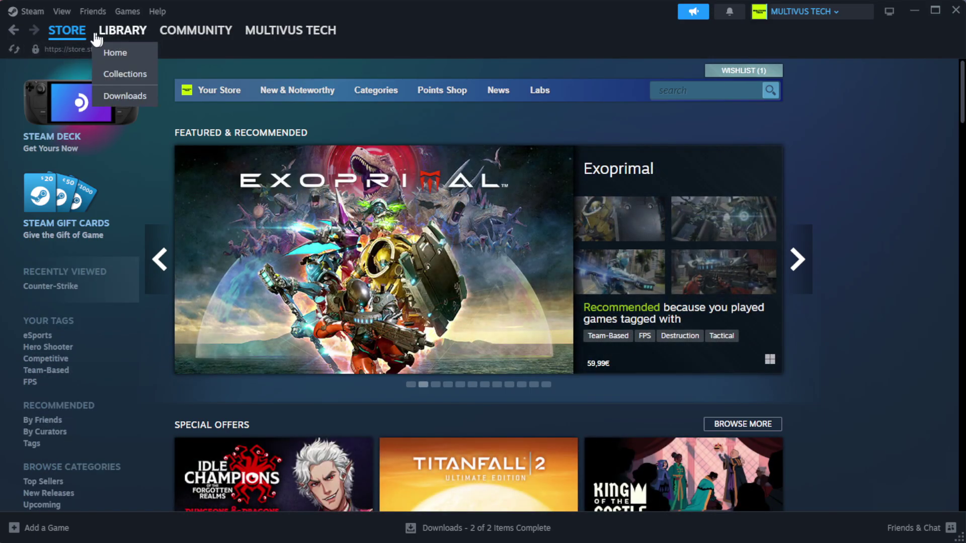
# Step: Verify integrity of YOUR NOT WORKING GAME's installed files from its Steam Properties
pyautogui.click(121, 52)
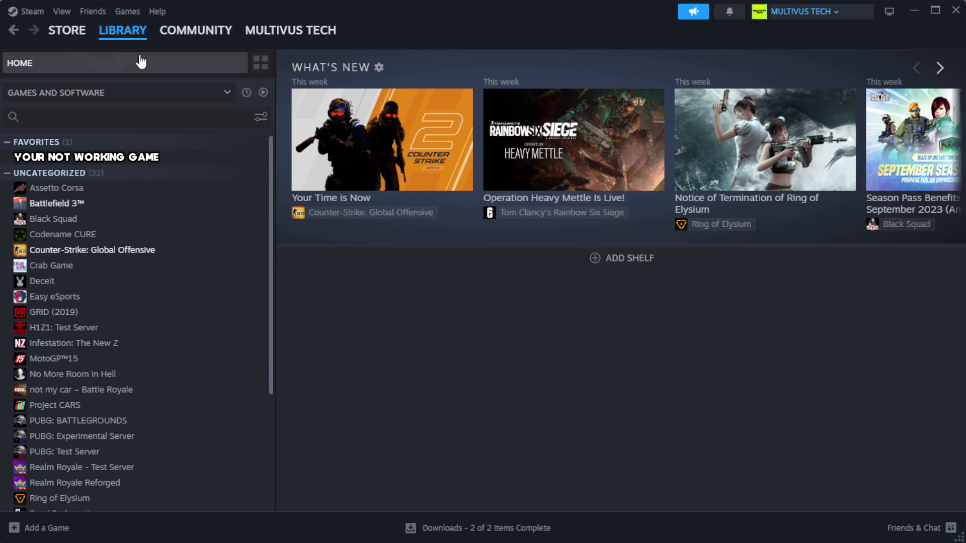
pyautogui.rightClick(238, 164)
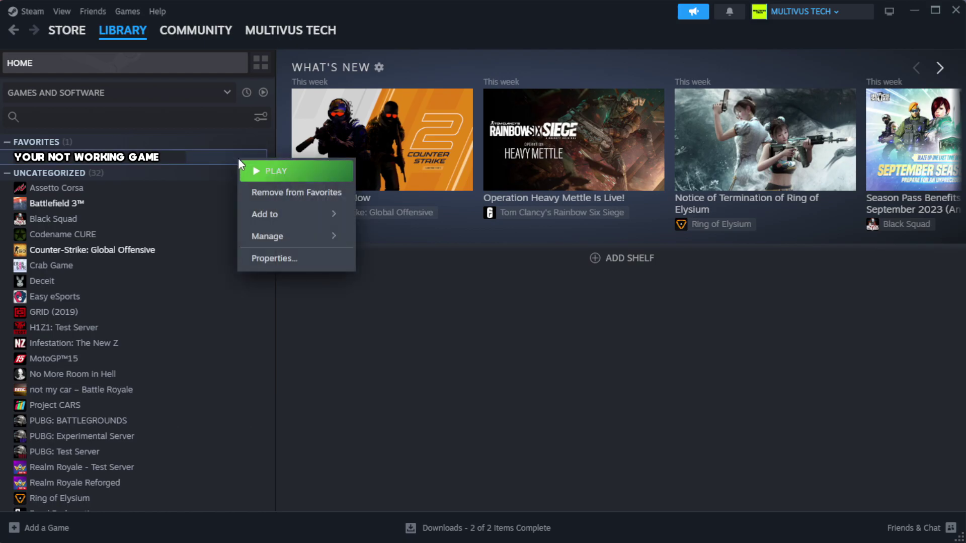
pyautogui.click(305, 263)
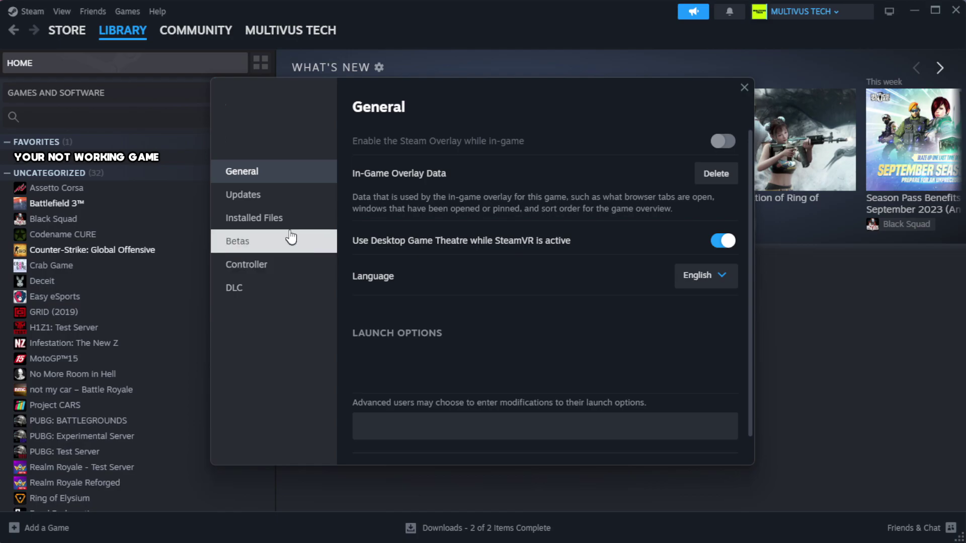
pyautogui.click(318, 228)
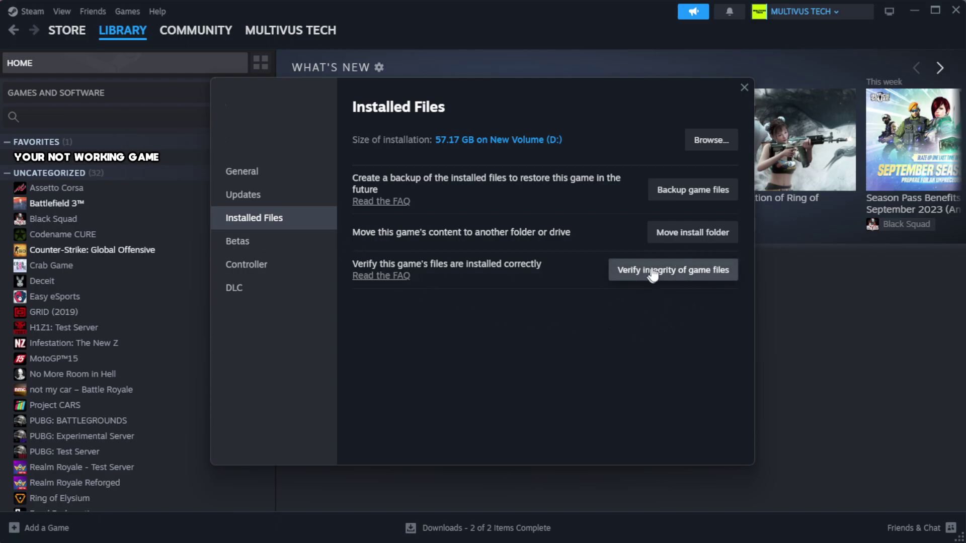
pyautogui.click(680, 279)
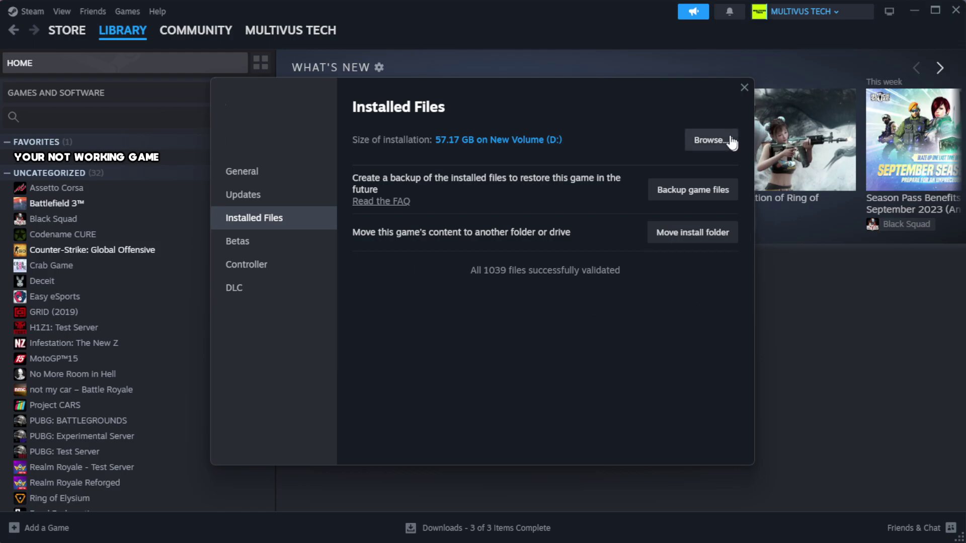
# Step: Open the game's install folder and the YOUR NOT WORKING GAME shortcut's Properties dialog
pyautogui.click(710, 143)
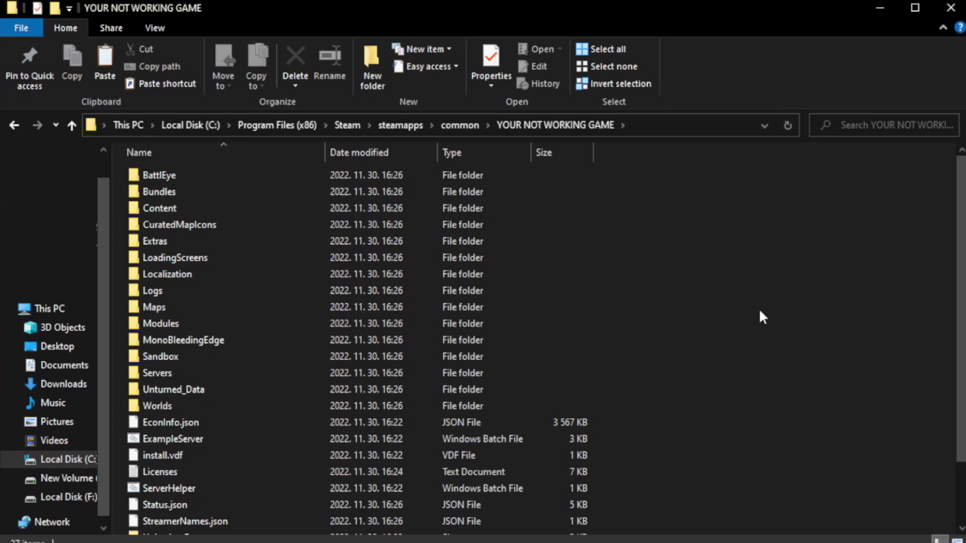
pyautogui.scroll(-3, 961, 267)
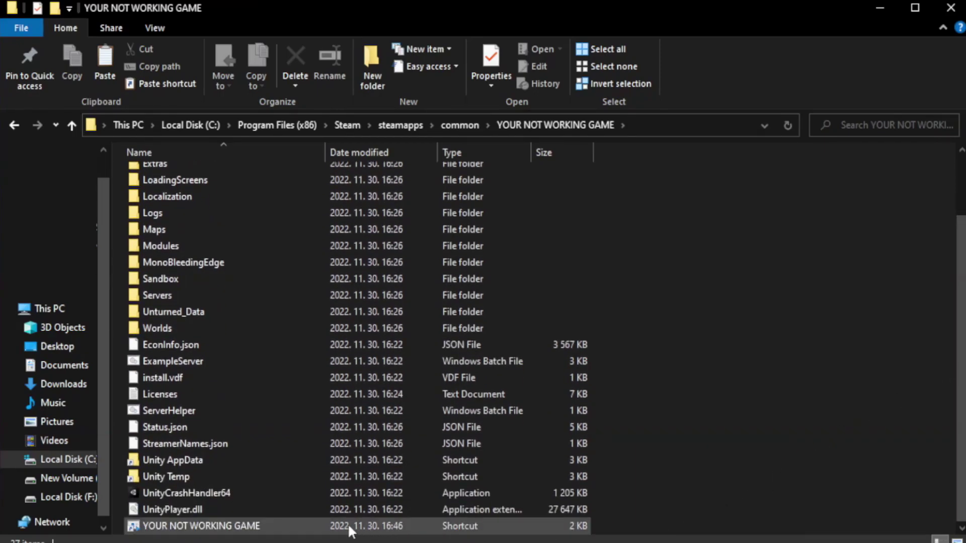
pyautogui.click(348, 526)
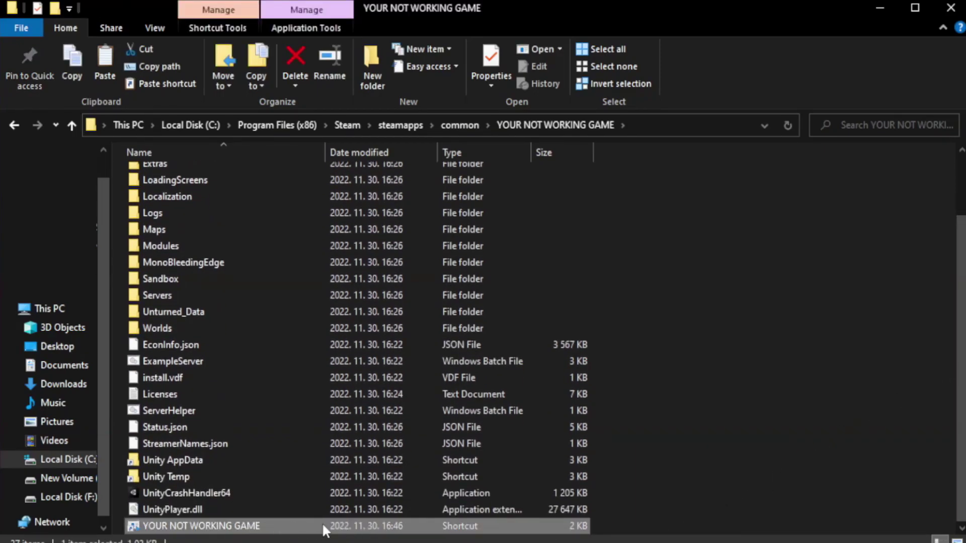
pyautogui.rightClick(322, 527)
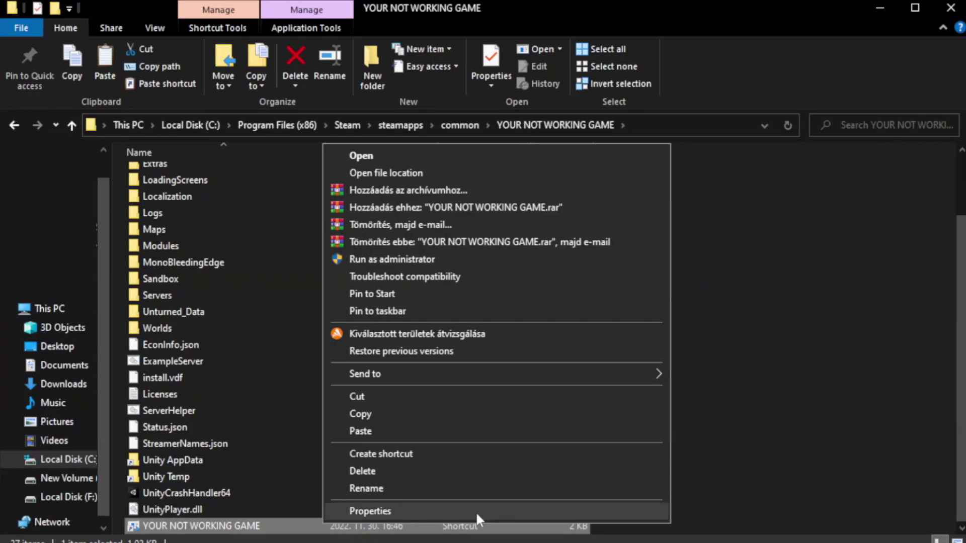
pyautogui.click(492, 508)
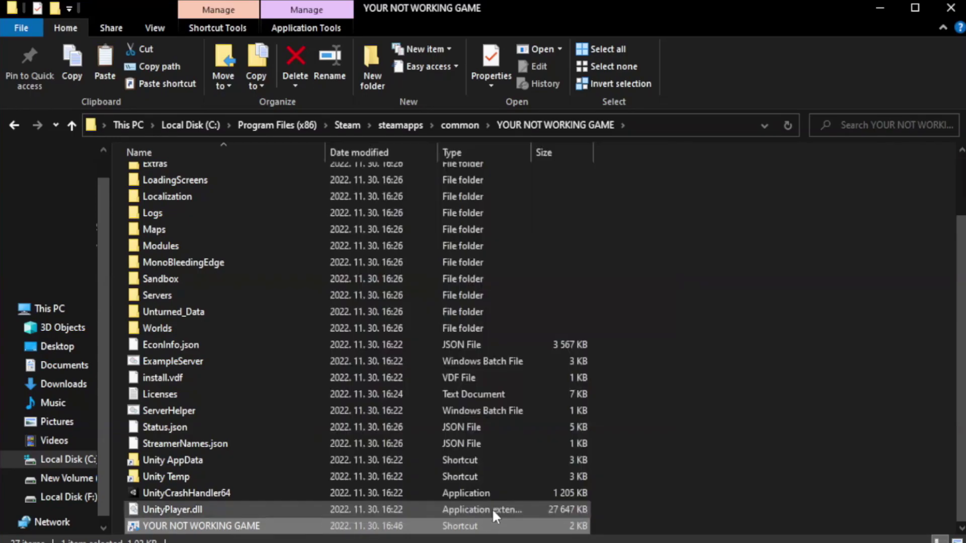
pyautogui.moveTo(483, 264); pyautogui.dragTo(485, 98)
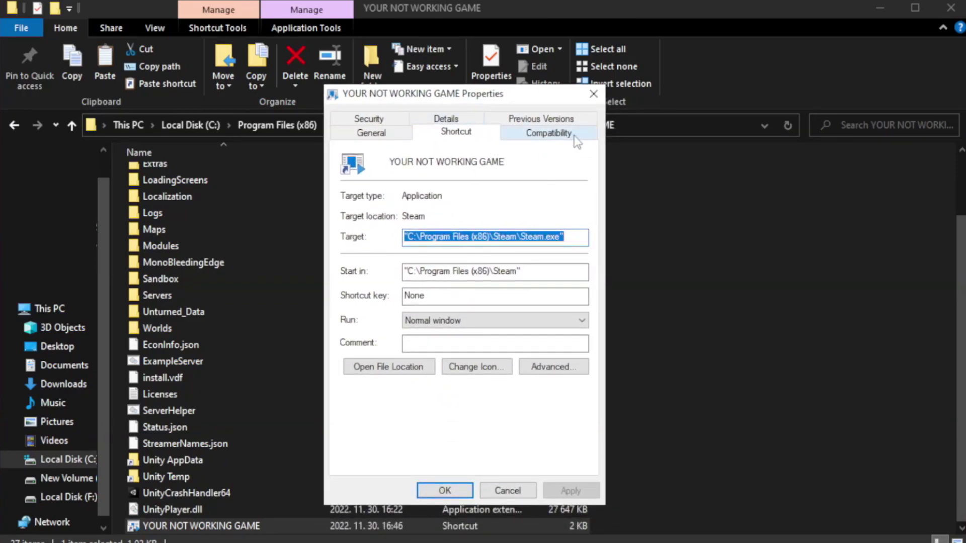
# Step: Set the shortcut to Windows 8 compatibility mode and run as administrator, then apply and confirm
pyautogui.click(548, 134)
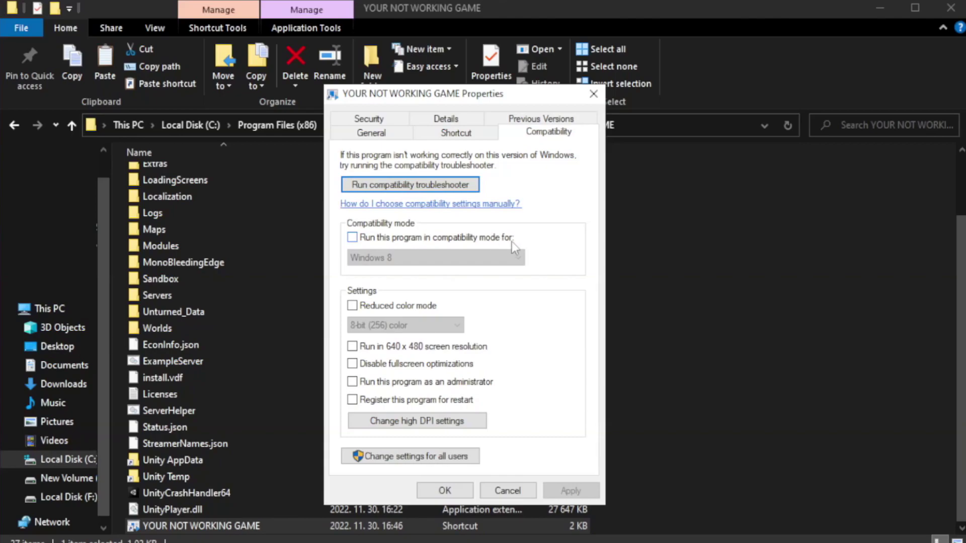
pyautogui.click(383, 237)
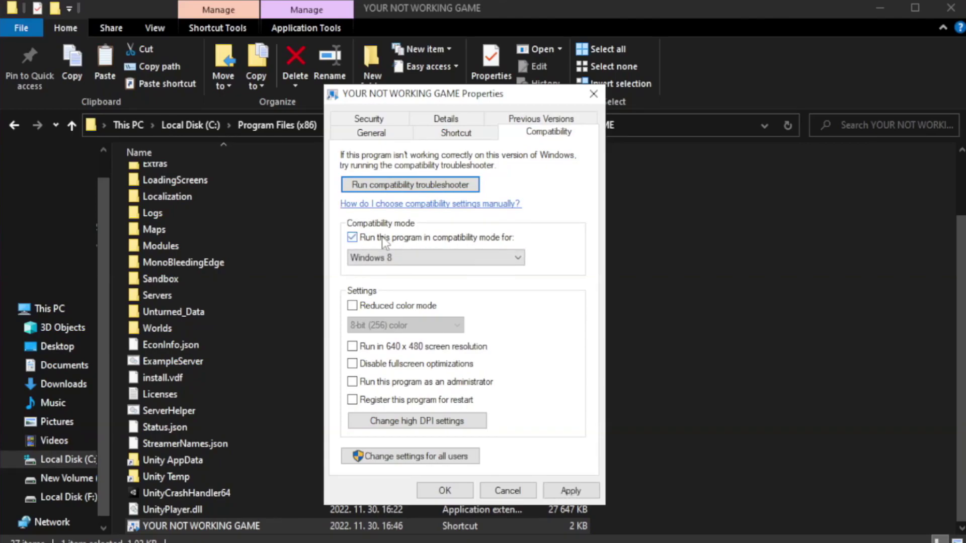
pyautogui.click(426, 258)
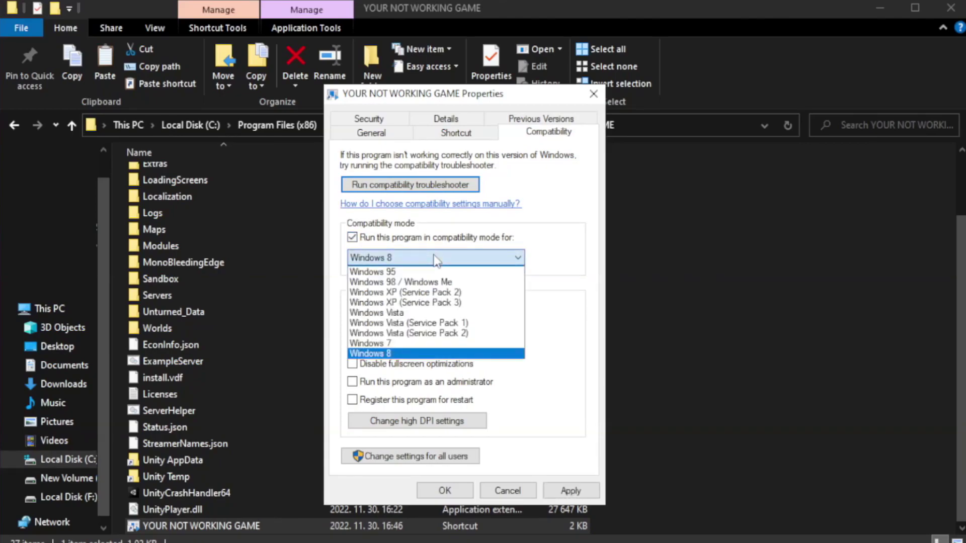
pyautogui.click(410, 355)
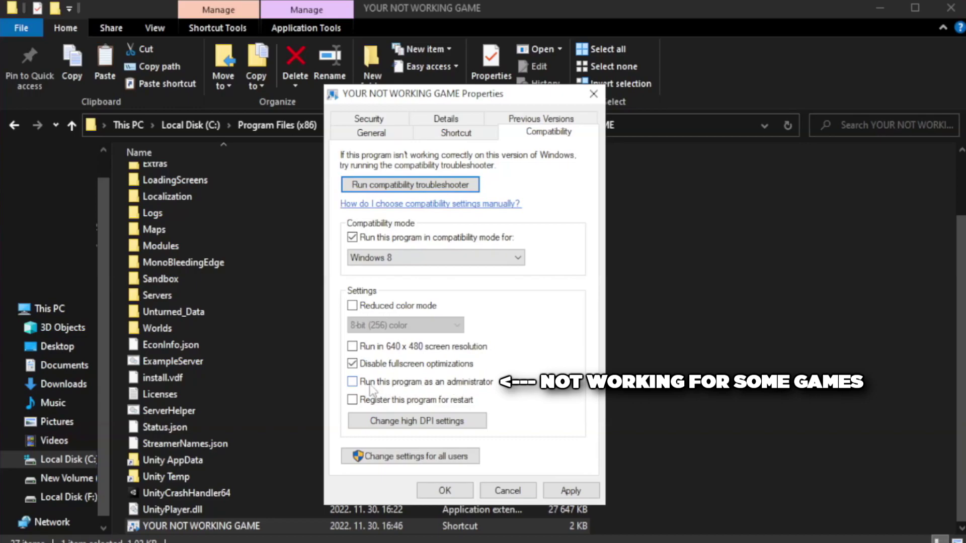
pyautogui.click(382, 385)
pyautogui.click(570, 491)
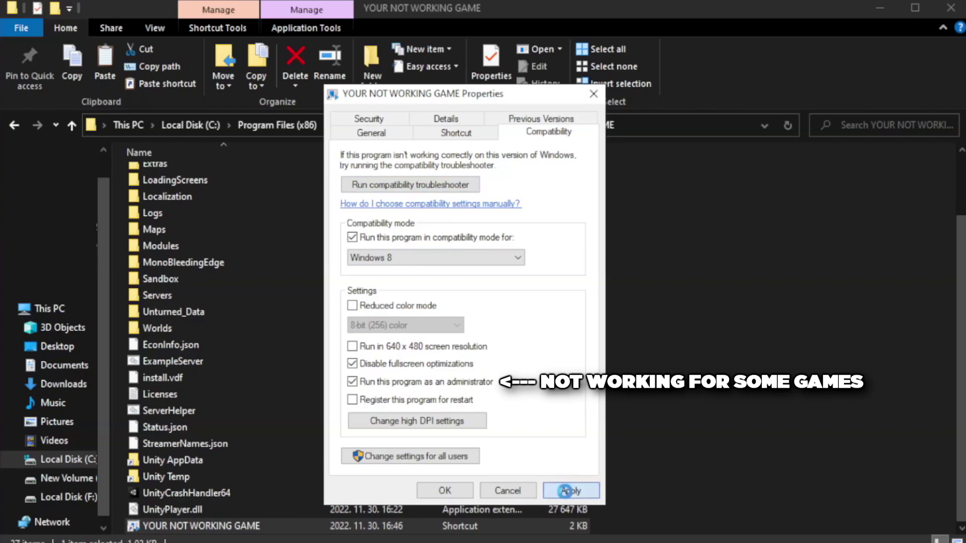
pyautogui.click(444, 491)
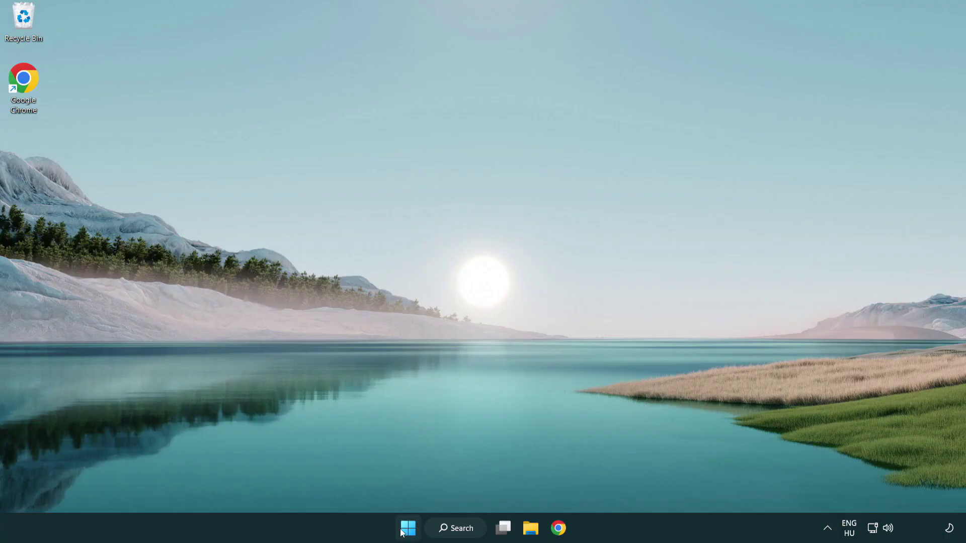
# Step: Open Task Manager's Startup list and disable Terminal
pyautogui.rightClick(408, 528)
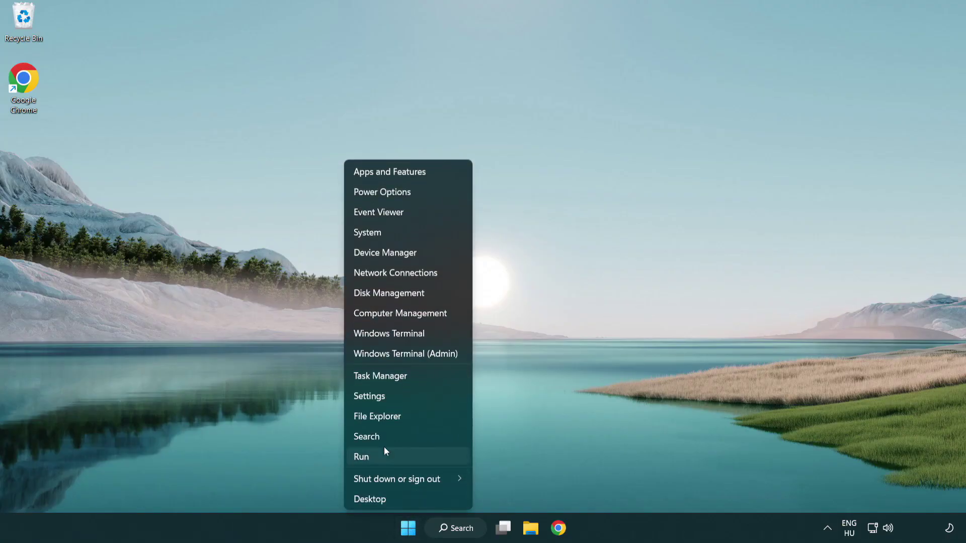
pyautogui.click(427, 382)
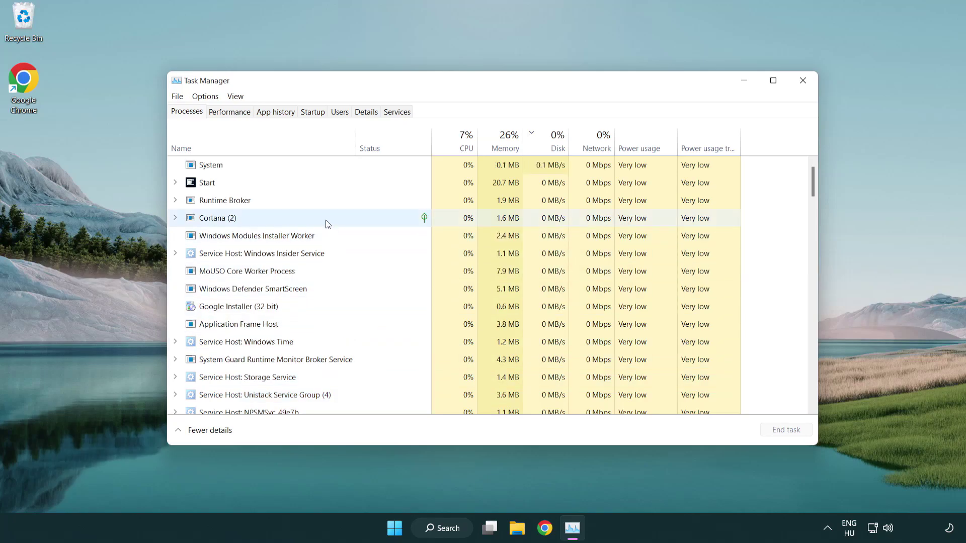
pyautogui.click(314, 113)
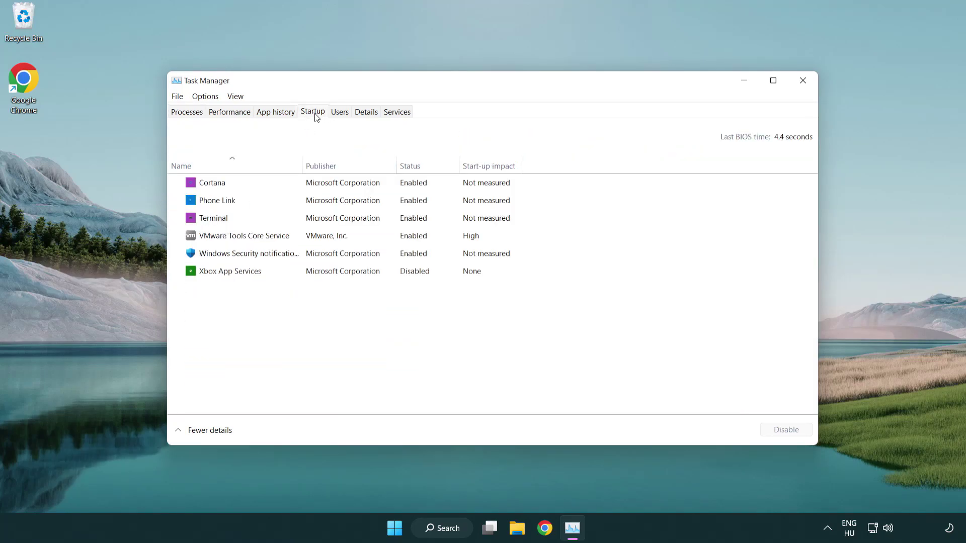
pyautogui.click(317, 219)
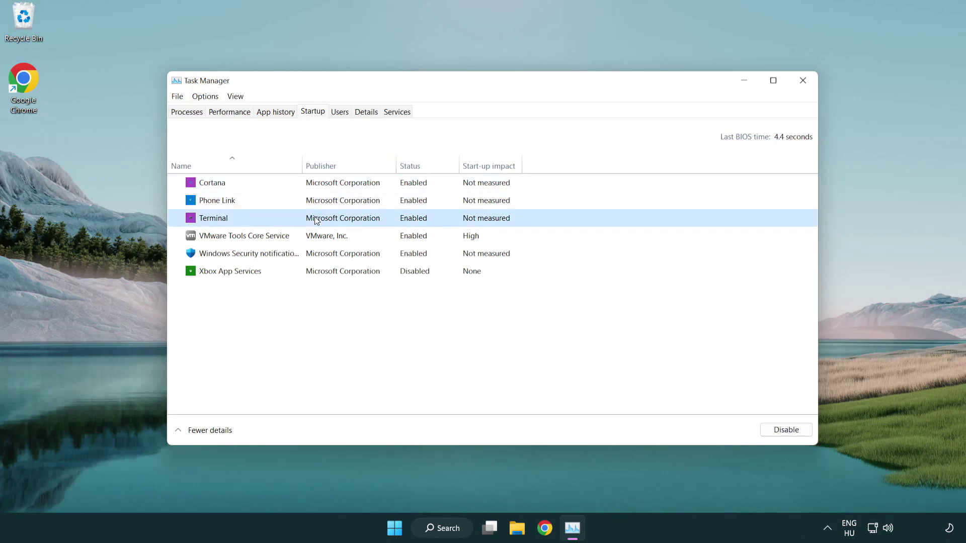
pyautogui.click(786, 429)
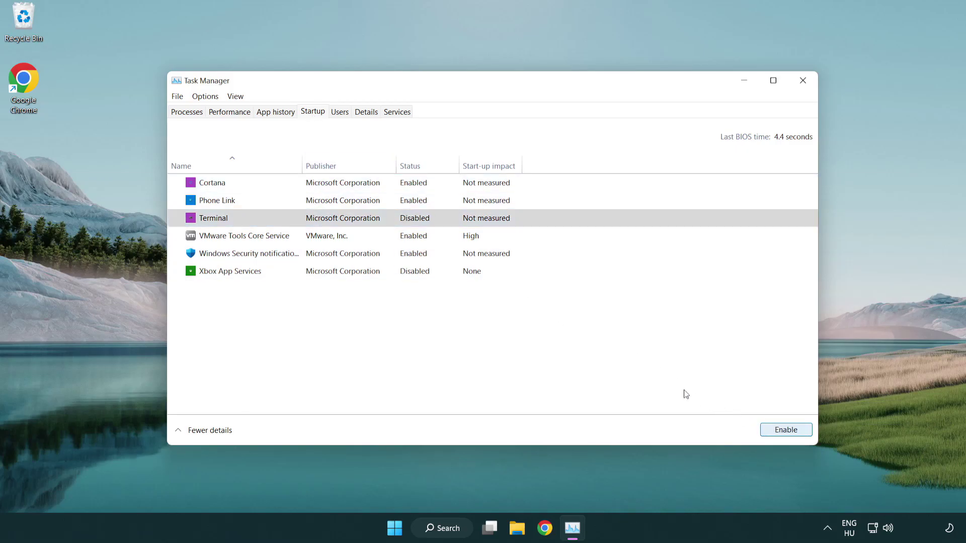
# Step: Disable Phone Link, Cortana and Windows Security notifications at startup, then close Task Manager
pyautogui.click(406, 202)
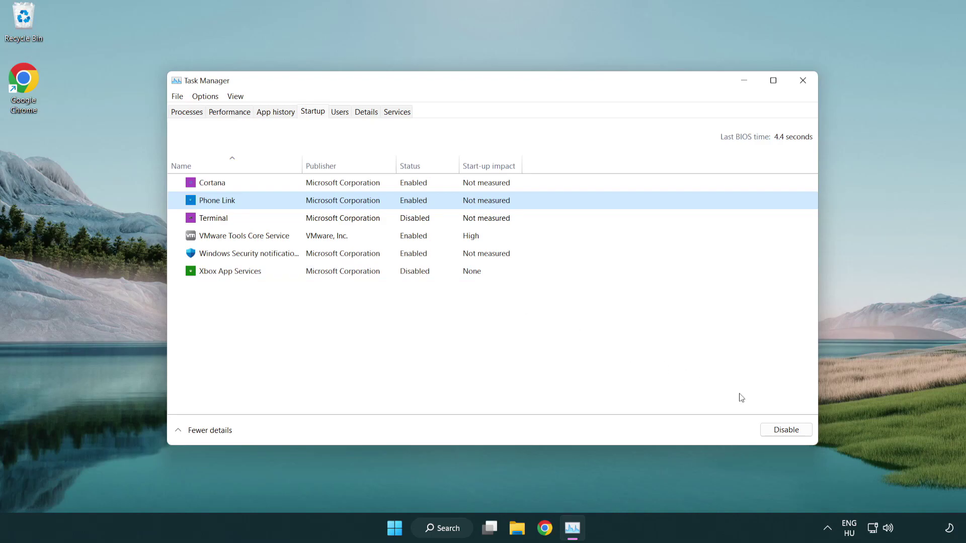
pyautogui.click(786, 430)
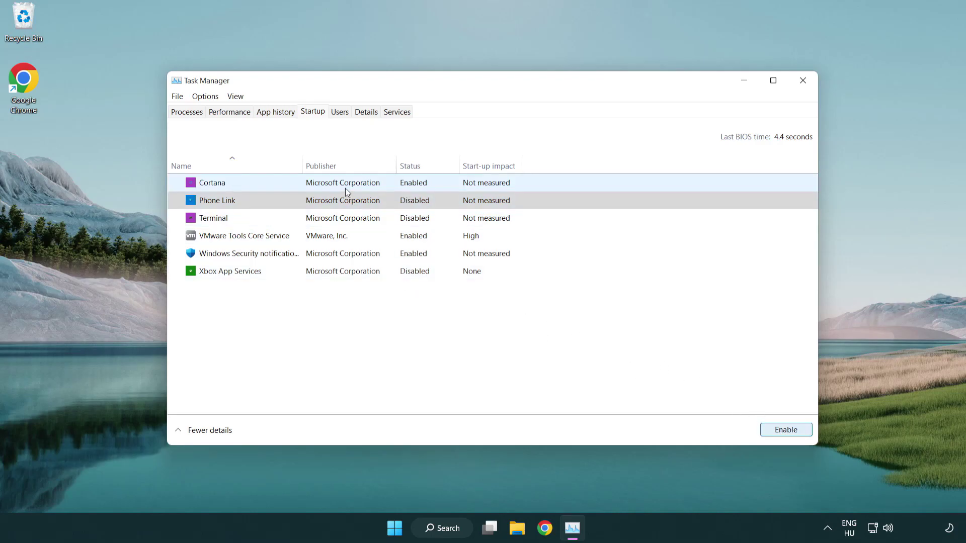
pyautogui.click(344, 188)
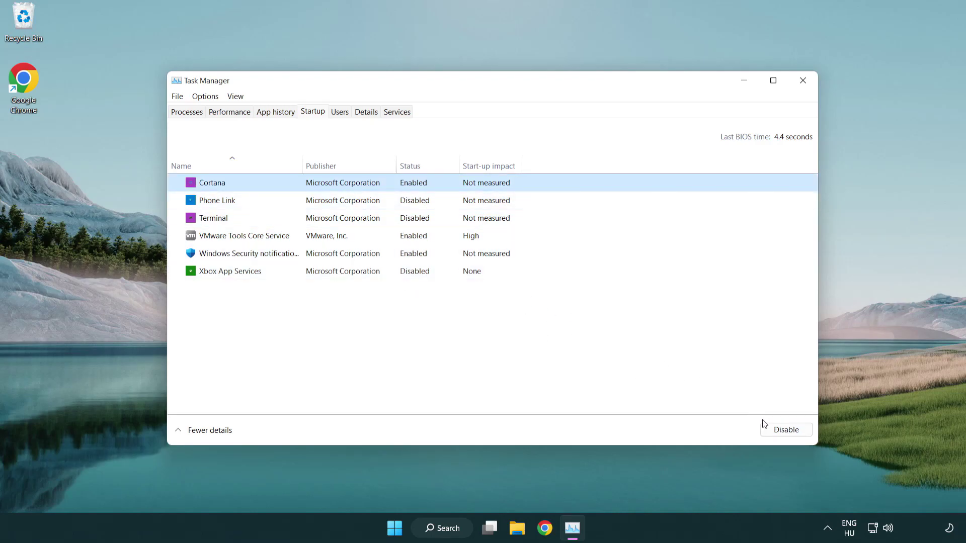
pyautogui.click(786, 430)
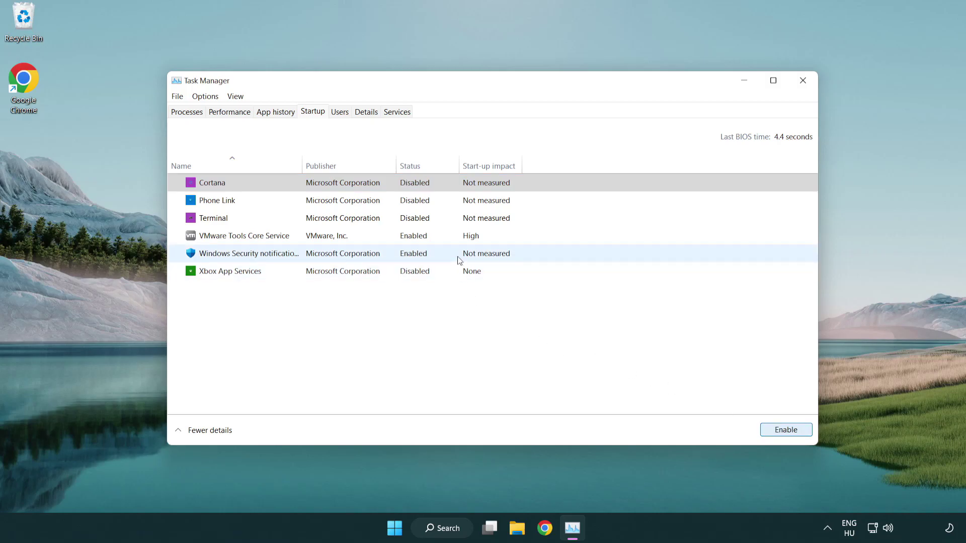
pyautogui.click(458, 260)
pyautogui.click(786, 430)
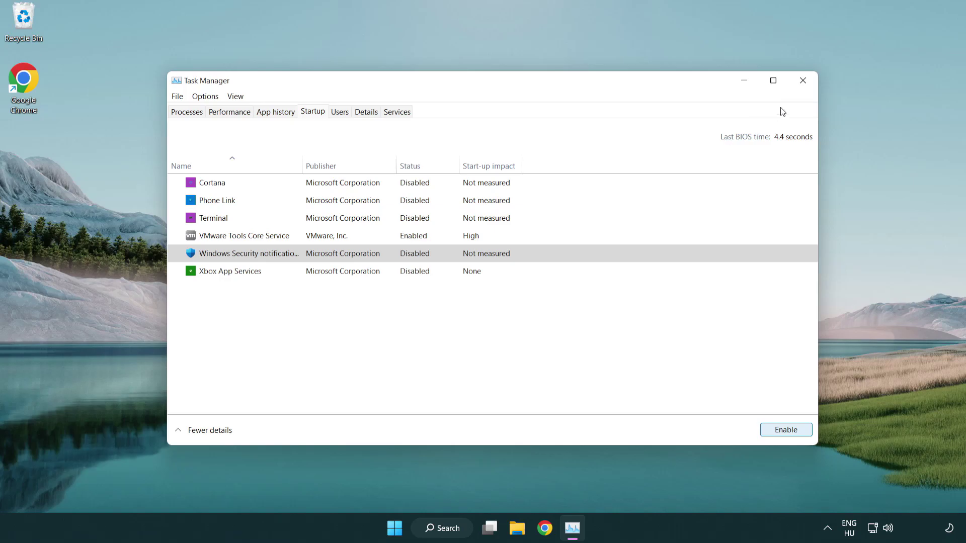
pyautogui.click(804, 80)
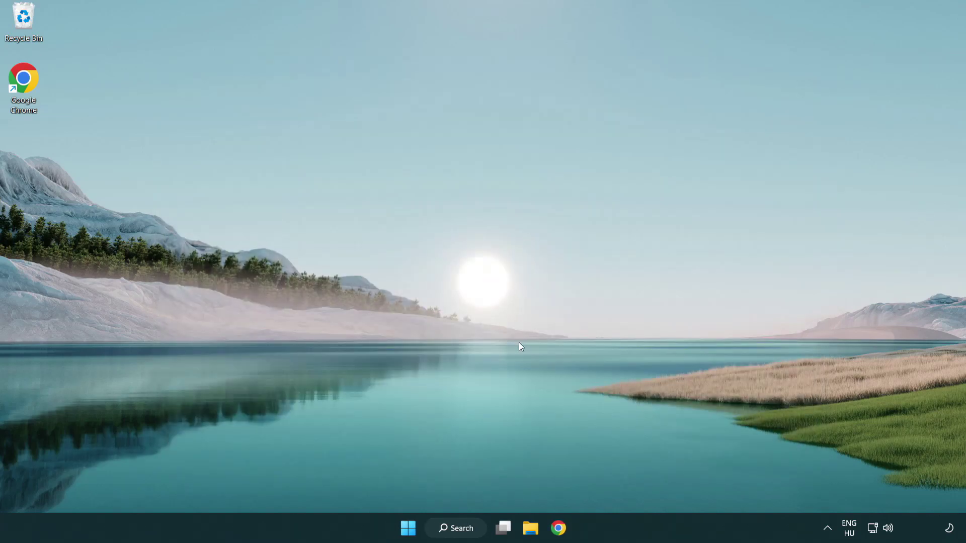
# Step: Launch Command Prompt as administrator and run sfc /scannow
pyautogui.click(456, 528)
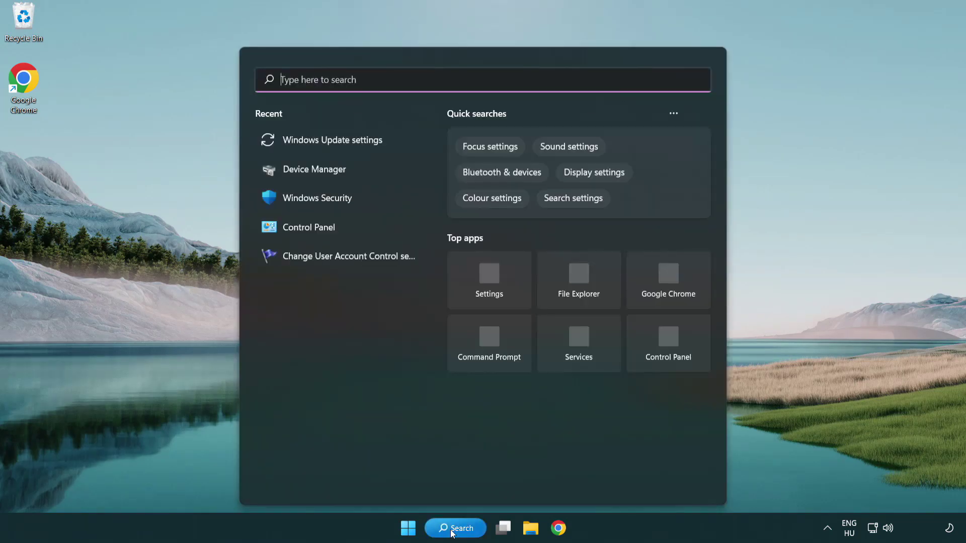
pyautogui.write('c')
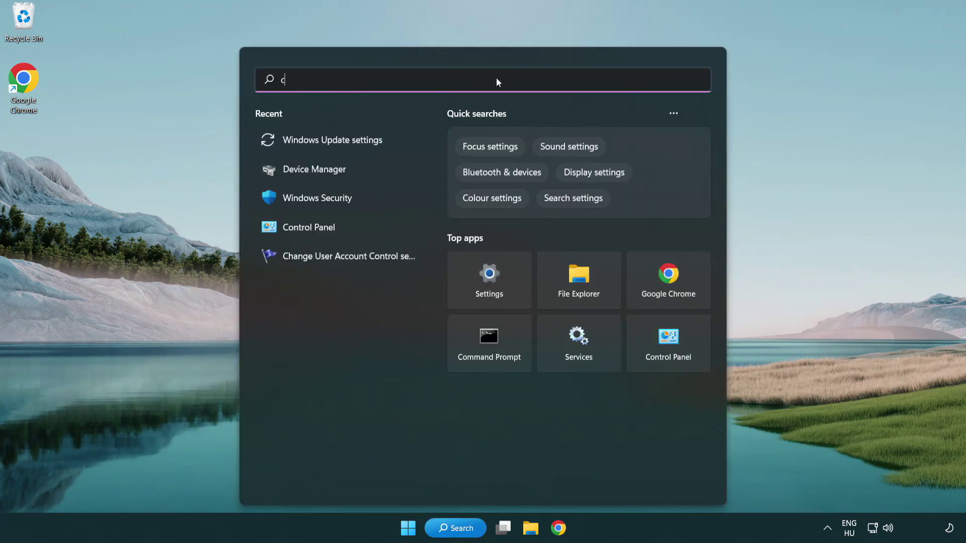
pyautogui.write('md')
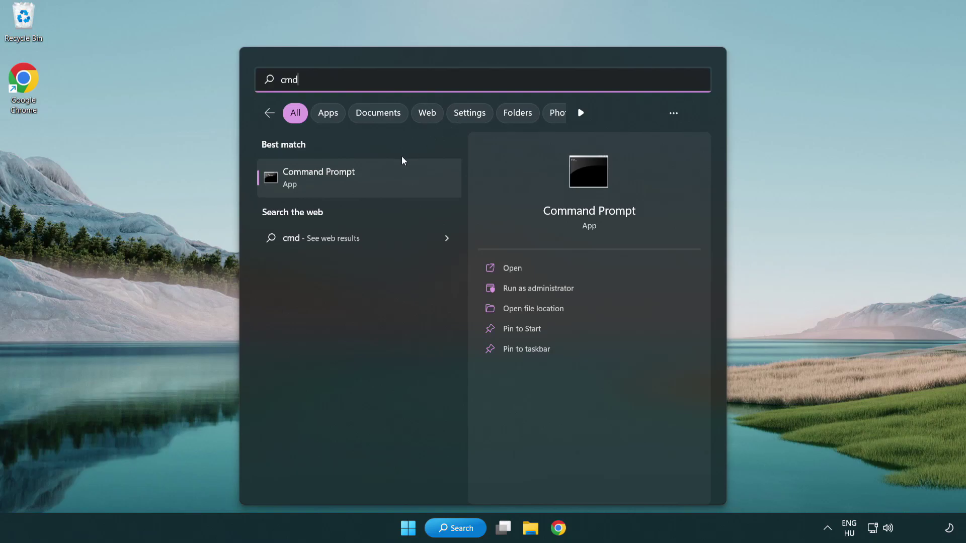
pyautogui.rightClick(371, 185)
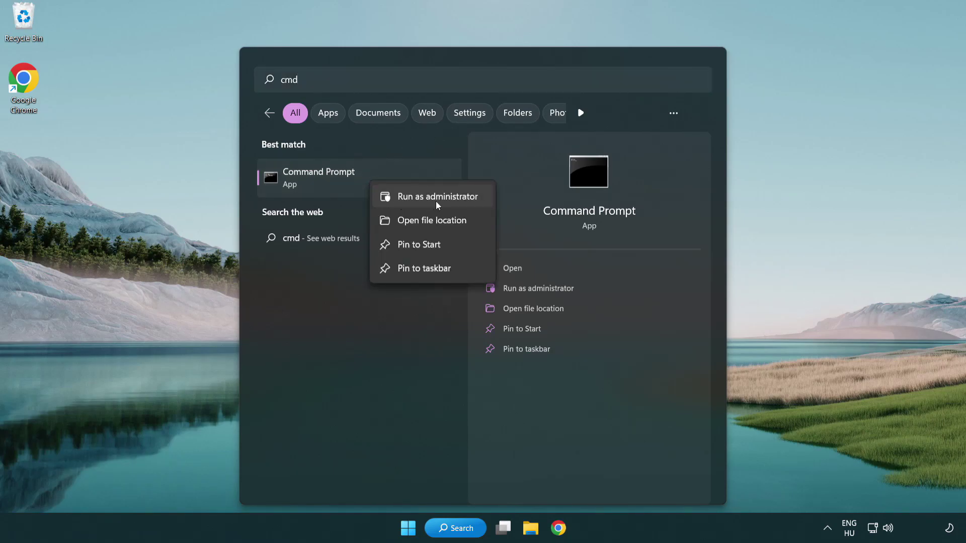
pyautogui.click(436, 201)
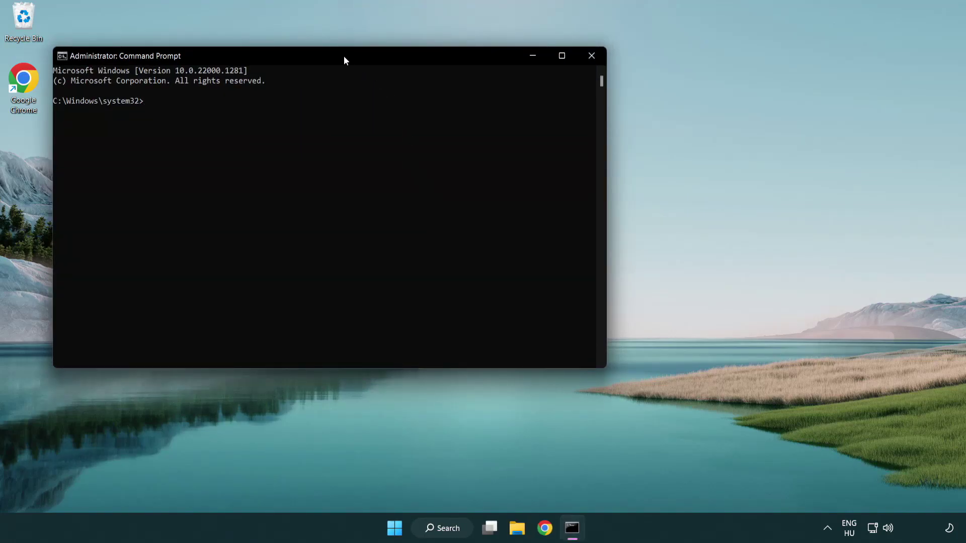
pyautogui.moveTo(343, 56); pyautogui.dragTo(486, 99)
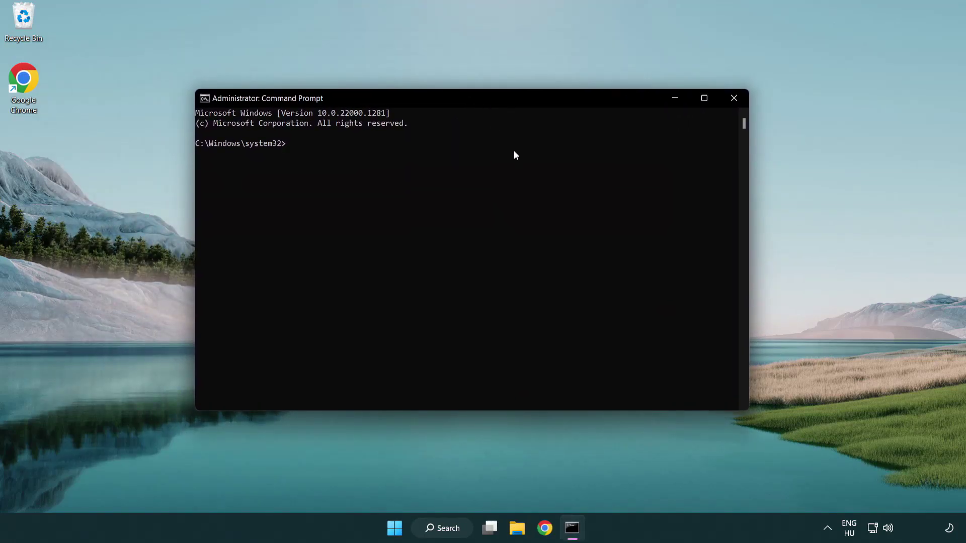
pyautogui.write('sfc')
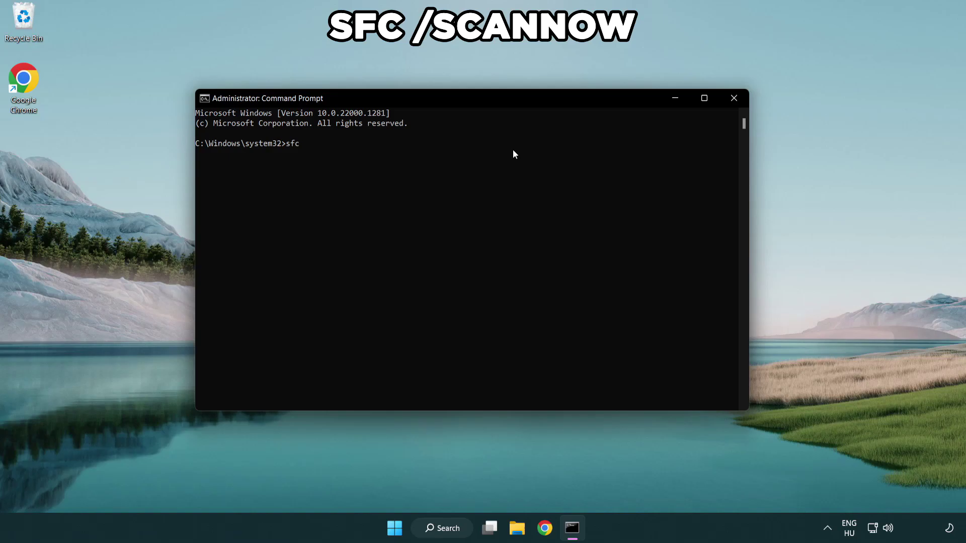
pyautogui.write(' /scannow')
pyautogui.press('Return')
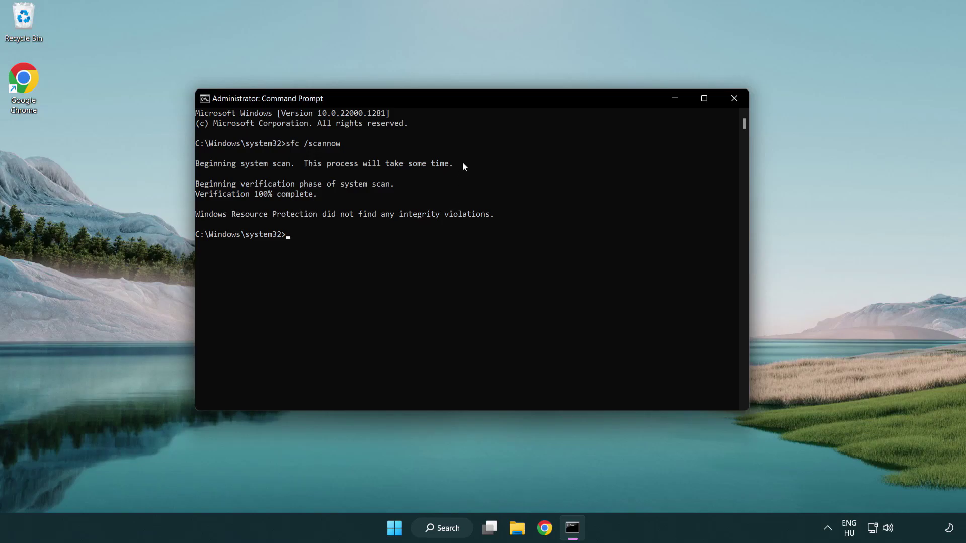
pyautogui.click(733, 98)
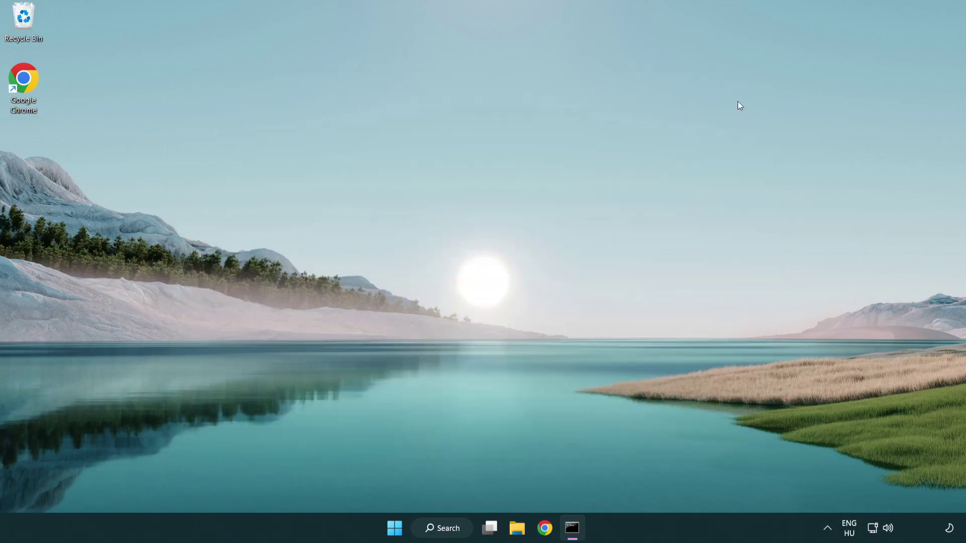
pyautogui.click(408, 528)
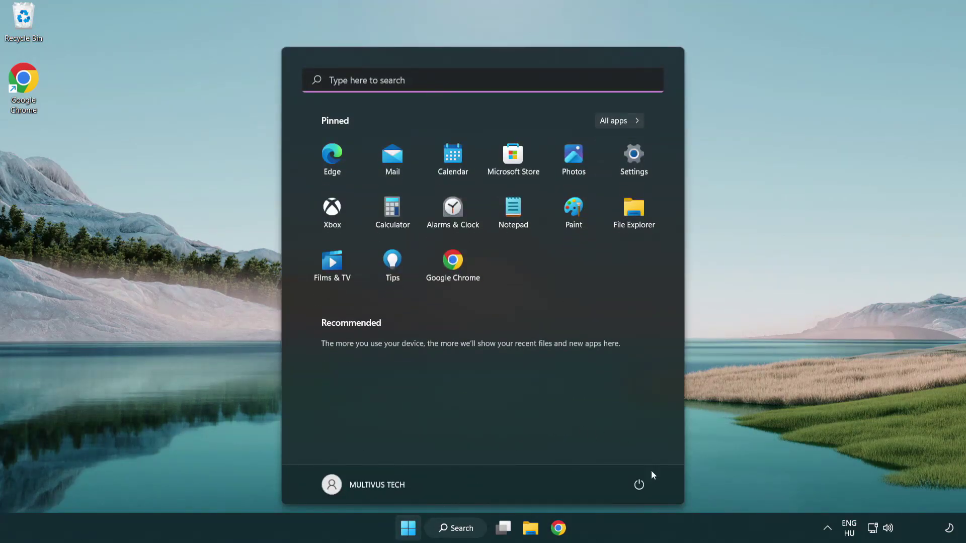
pyautogui.click(640, 484)
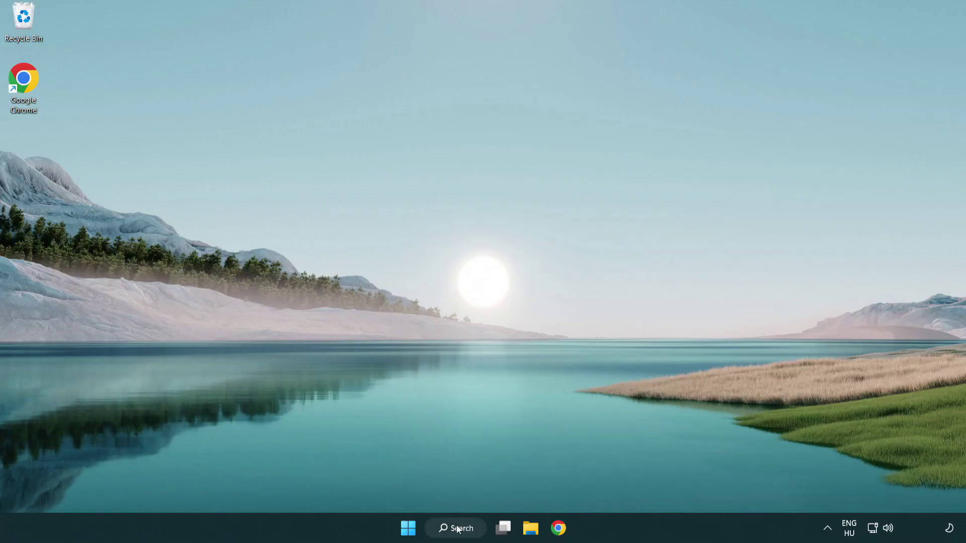
# Step: Search 'security' and launch the Windows Security app
pyautogui.click(459, 529)
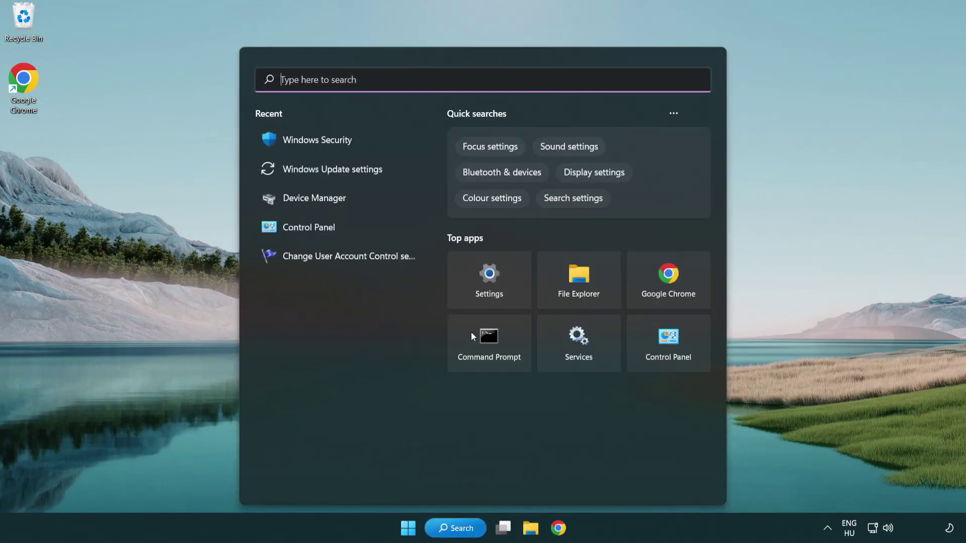
pyautogui.write('se')
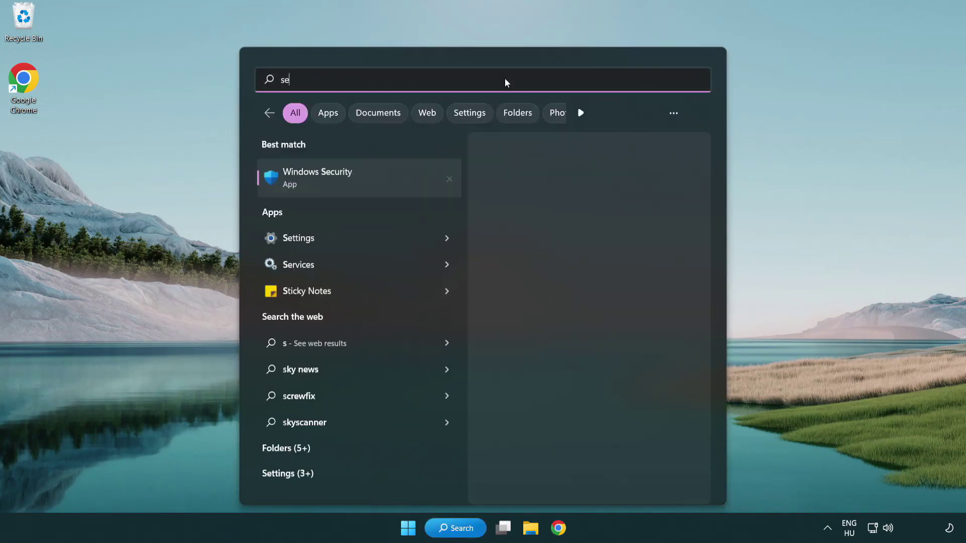
pyautogui.write('curi')
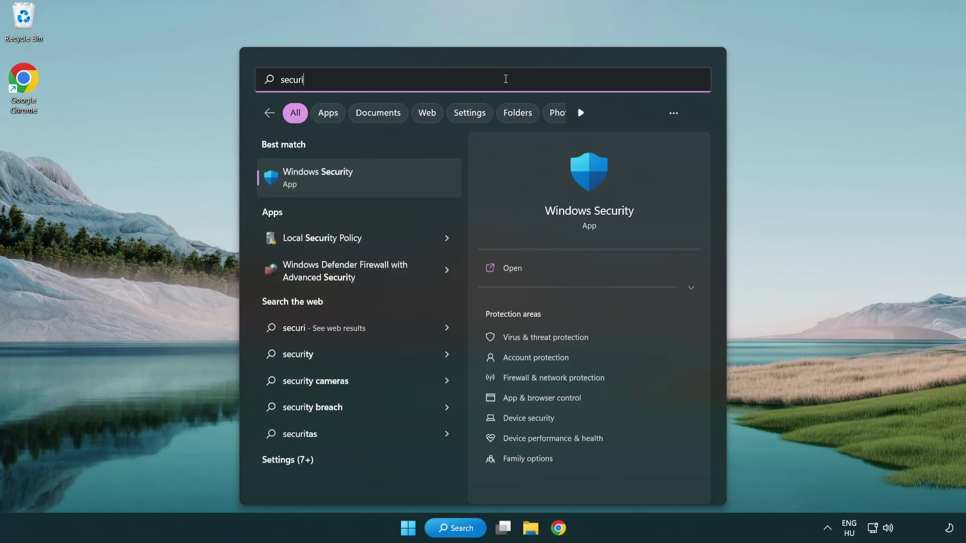
pyautogui.write('ty')
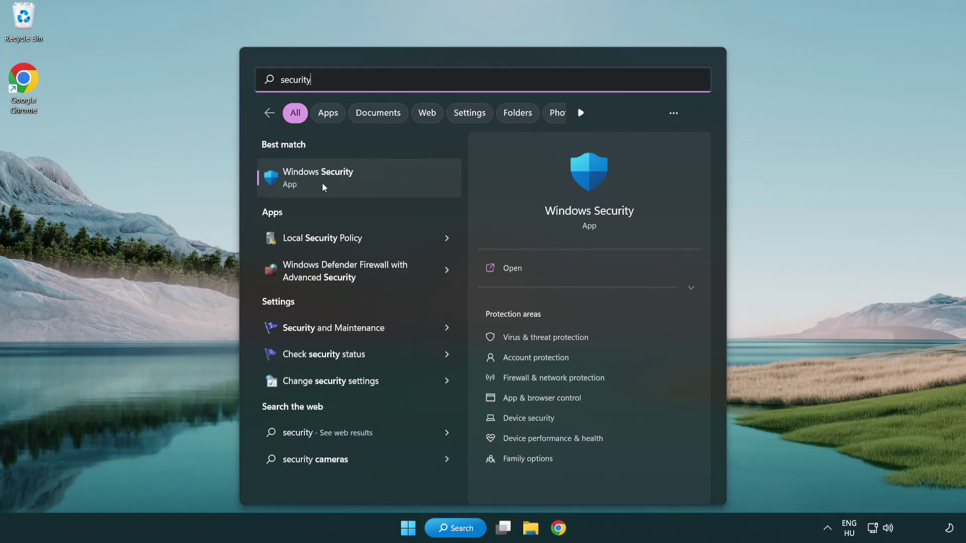
pyautogui.click(395, 182)
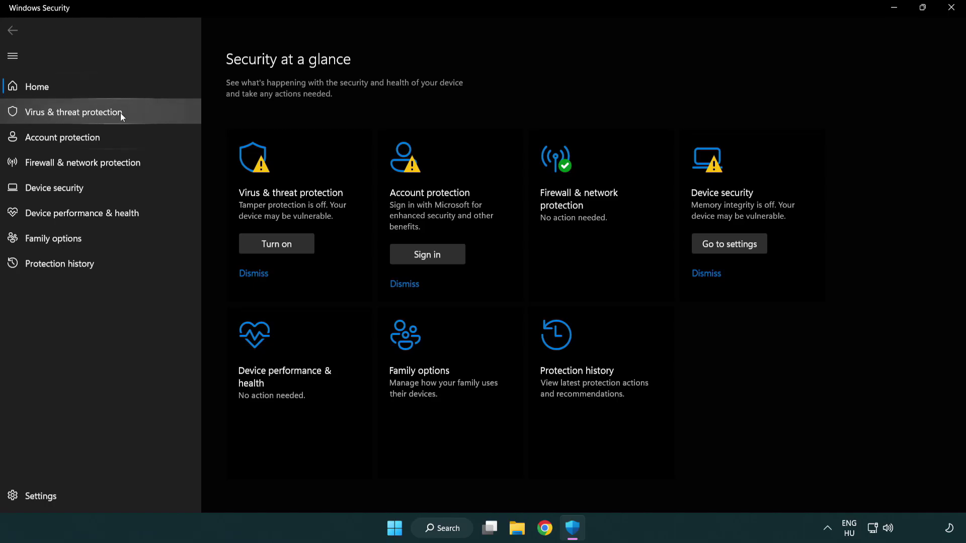
# Step: Go to Virus & threat protection settings and open Add or remove exclusions
pyautogui.click(146, 112)
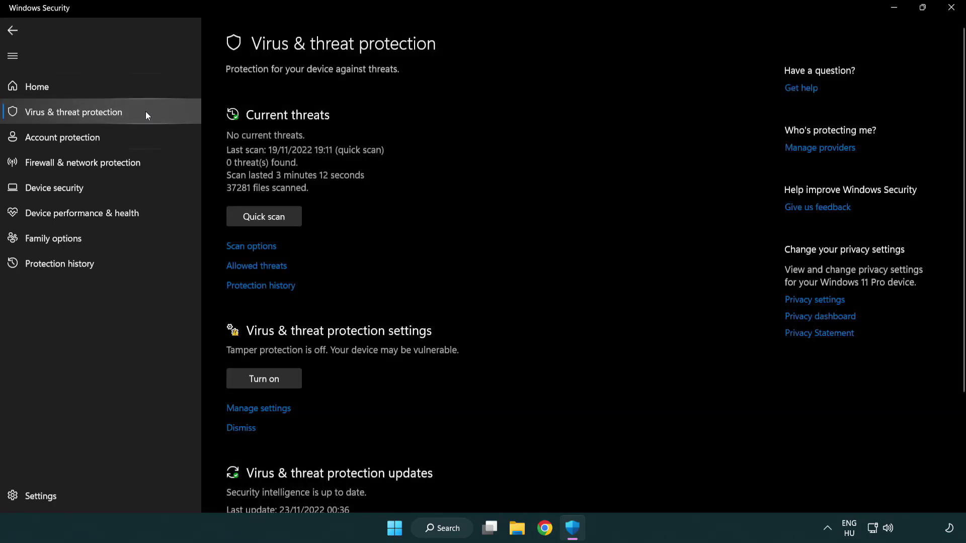
pyautogui.scroll(-1, 283, 218)
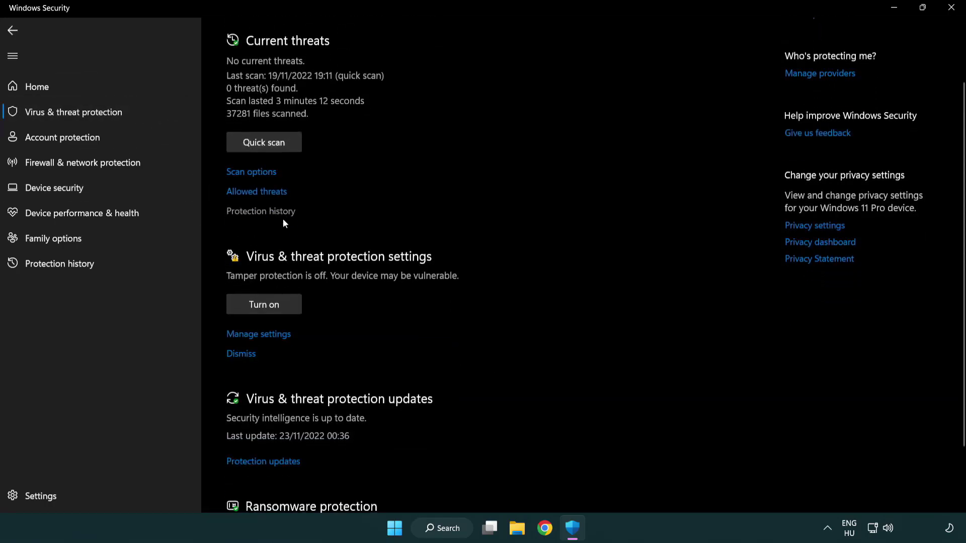
pyautogui.click(257, 335)
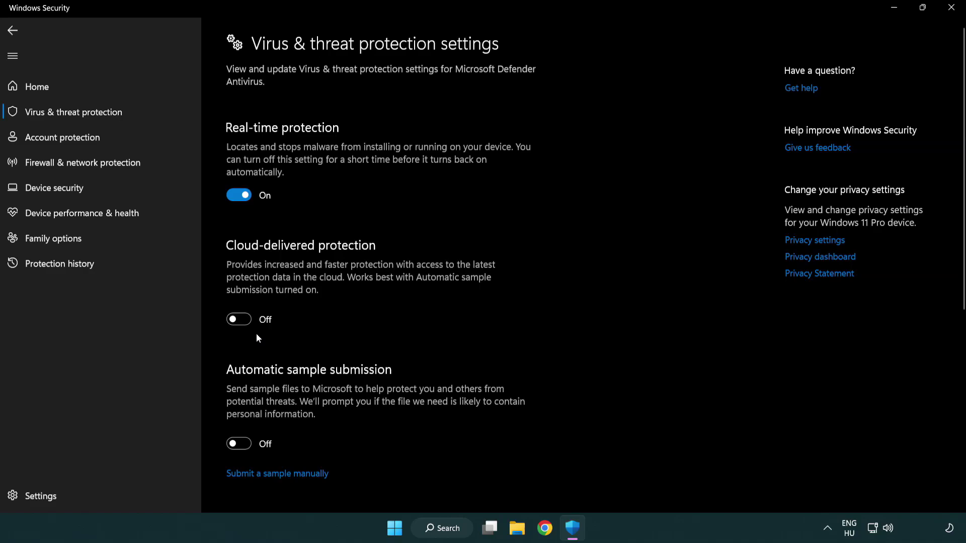
pyautogui.scroll(-2, 256, 333)
pyautogui.scroll(-2, 257, 333)
pyautogui.scroll(-2, 257, 334)
pyautogui.scroll(-2, 257, 334)
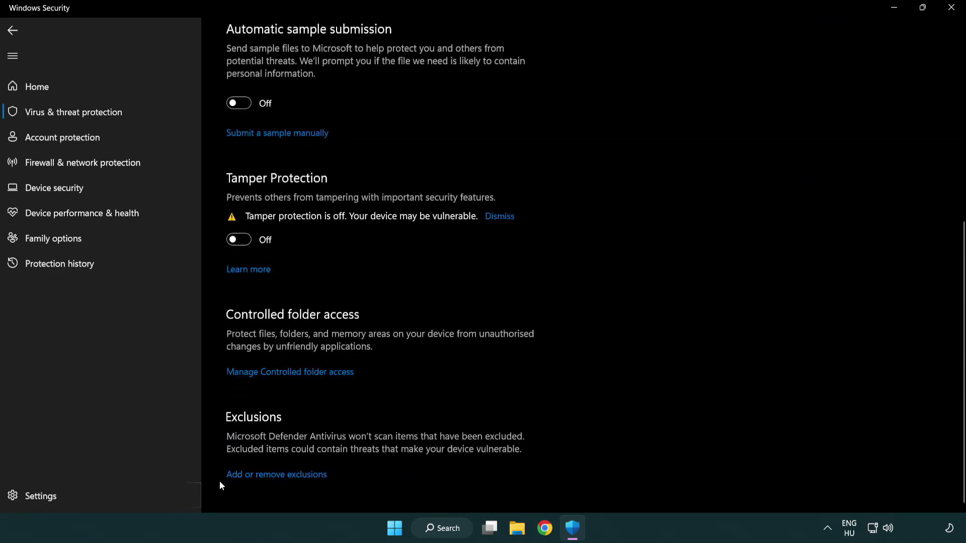
pyautogui.click(261, 476)
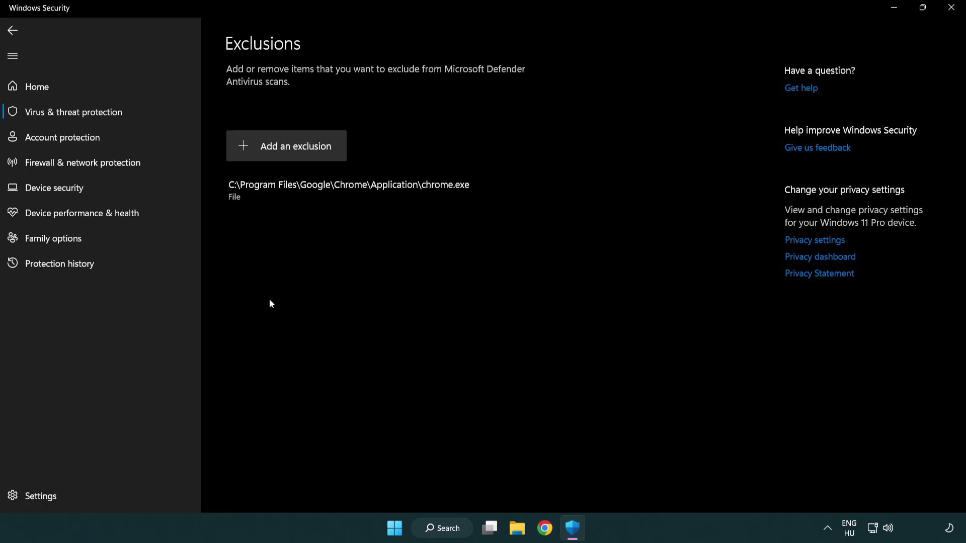
# Step: Pick the NOT WORKING APP shortcut in C:\Program Files (x86)\NOT WORKING APP as a file exclusion
pyautogui.click(289, 146)
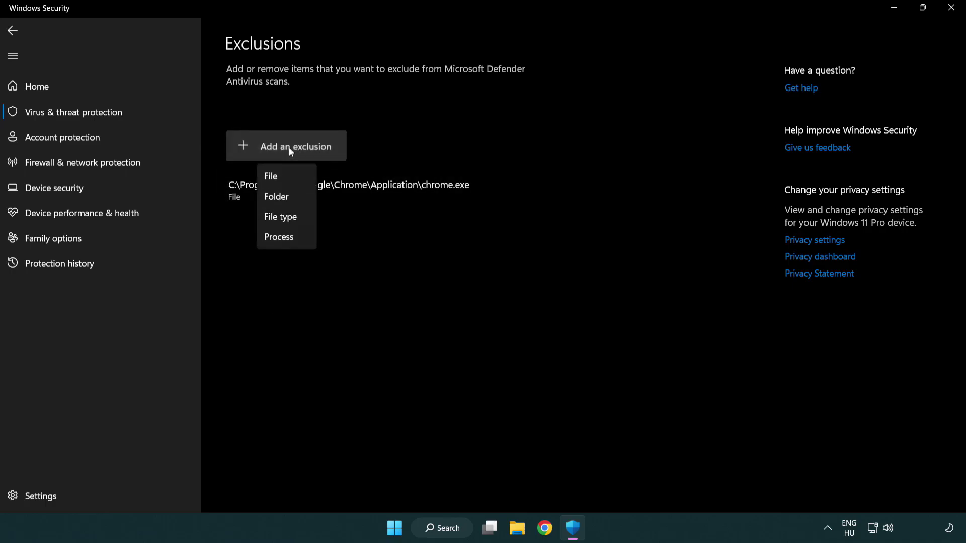
pyautogui.click(291, 178)
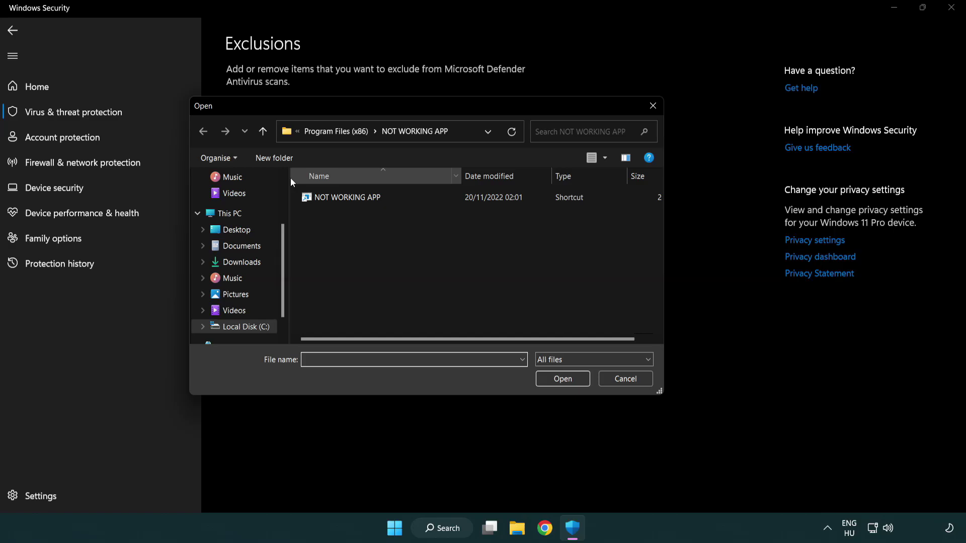
pyautogui.click(326, 135)
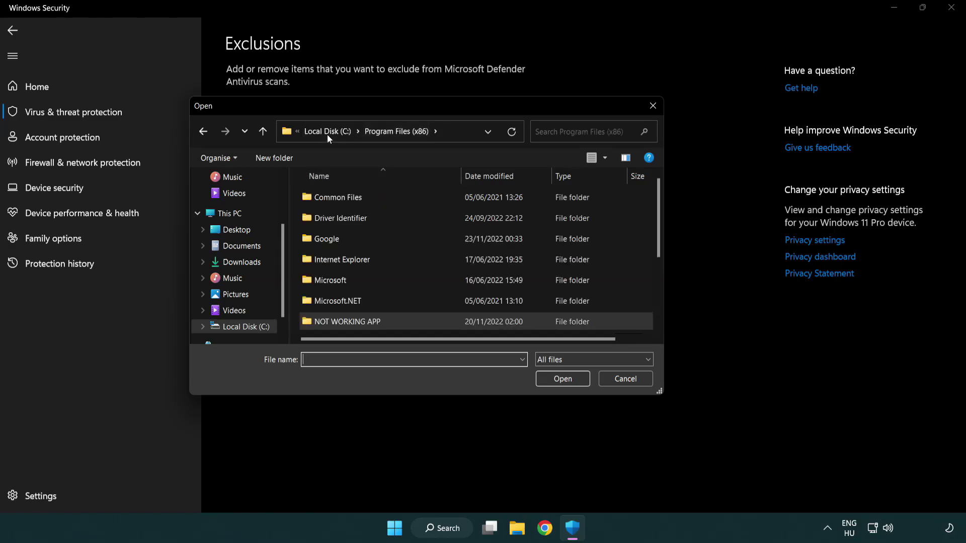
pyautogui.click(330, 134)
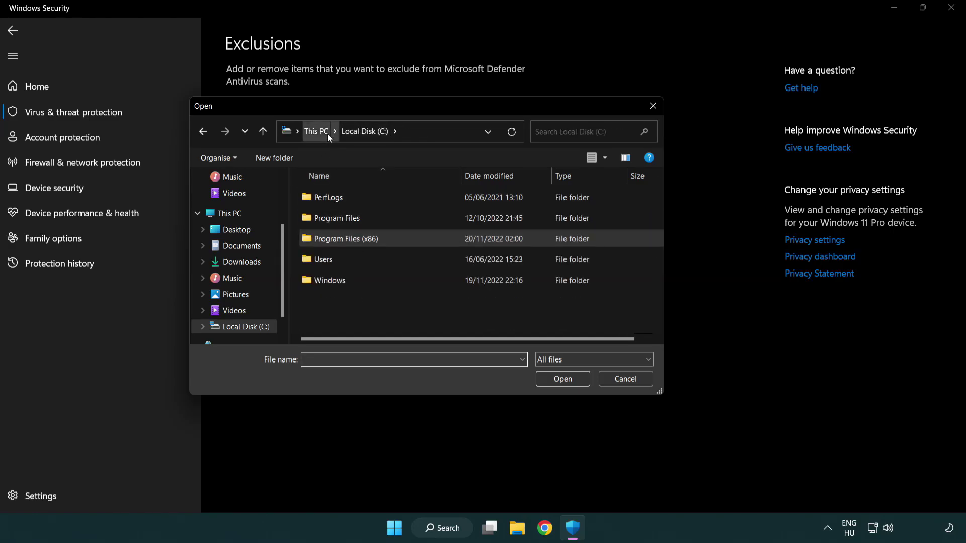
pyautogui.click(327, 134)
pyautogui.doubleClick(352, 325)
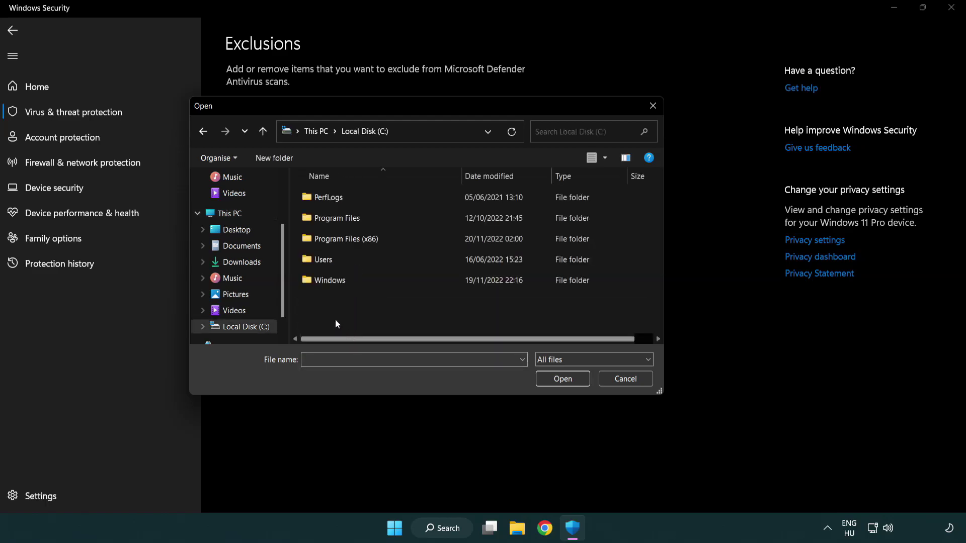
pyautogui.doubleClick(352, 238)
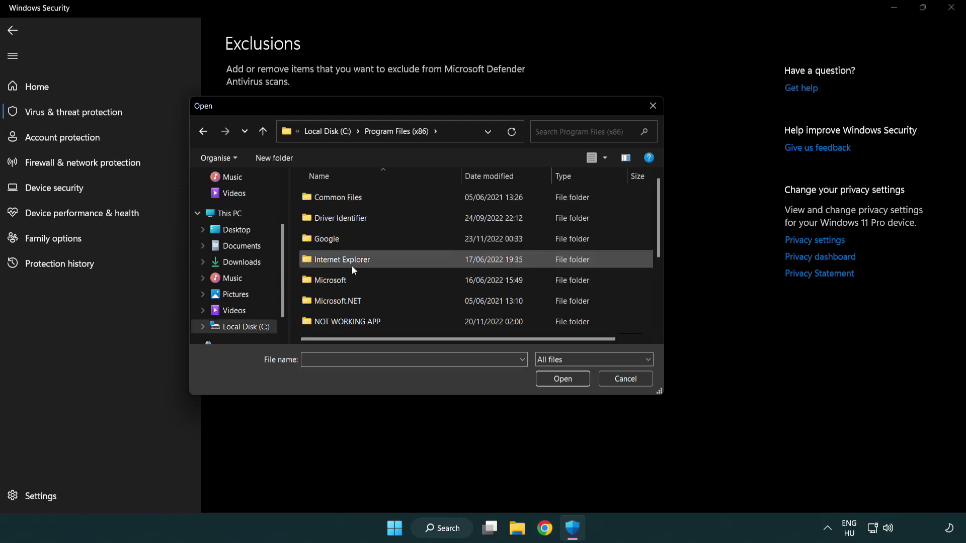
pyautogui.doubleClick(361, 326)
pyautogui.click(340, 196)
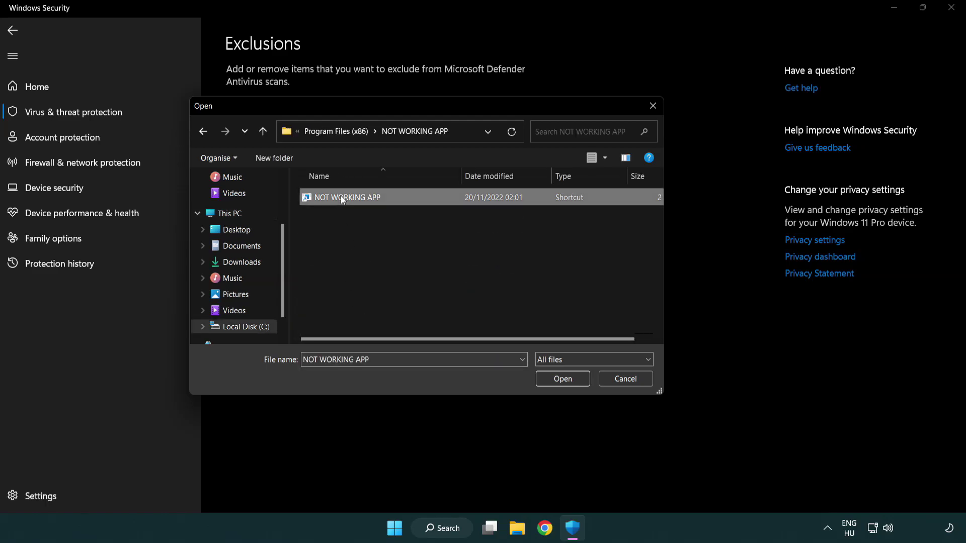
pyautogui.click(560, 382)
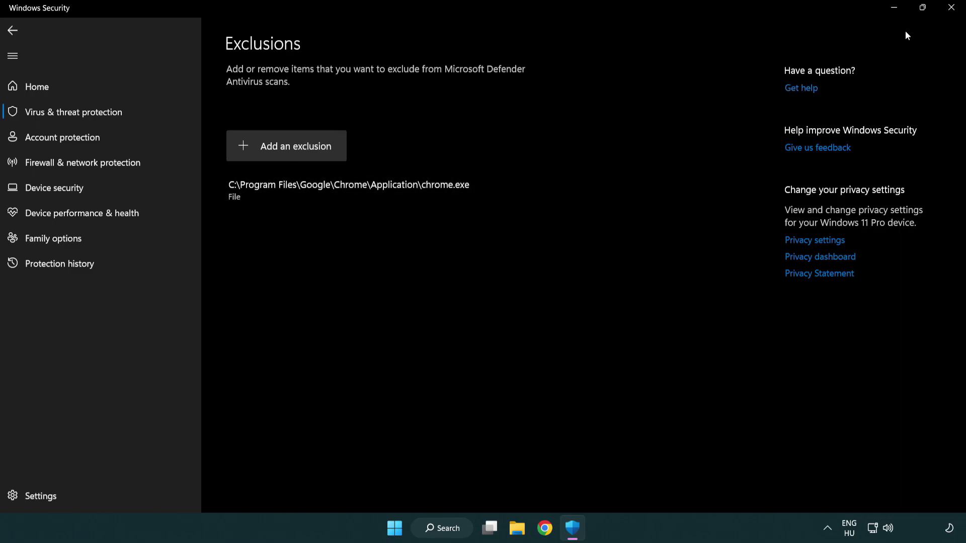
# Step: Close Windows Security and show the power options in the Start menu
pyautogui.click(953, 16)
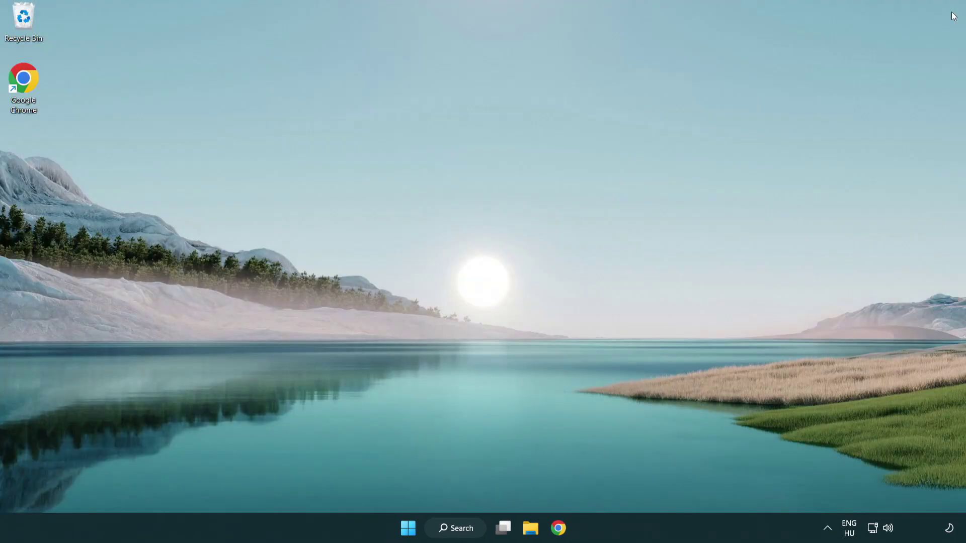
pyautogui.click(409, 529)
pyautogui.click(640, 485)
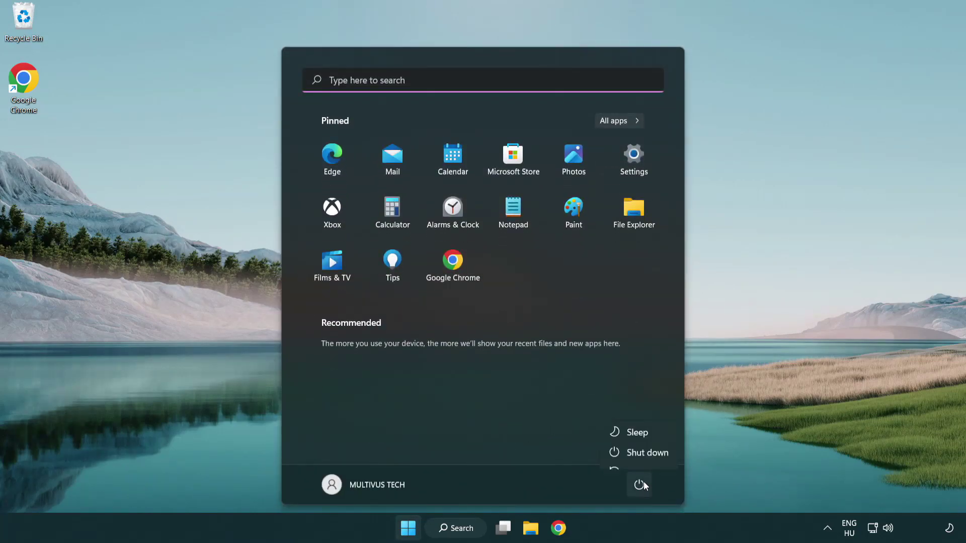